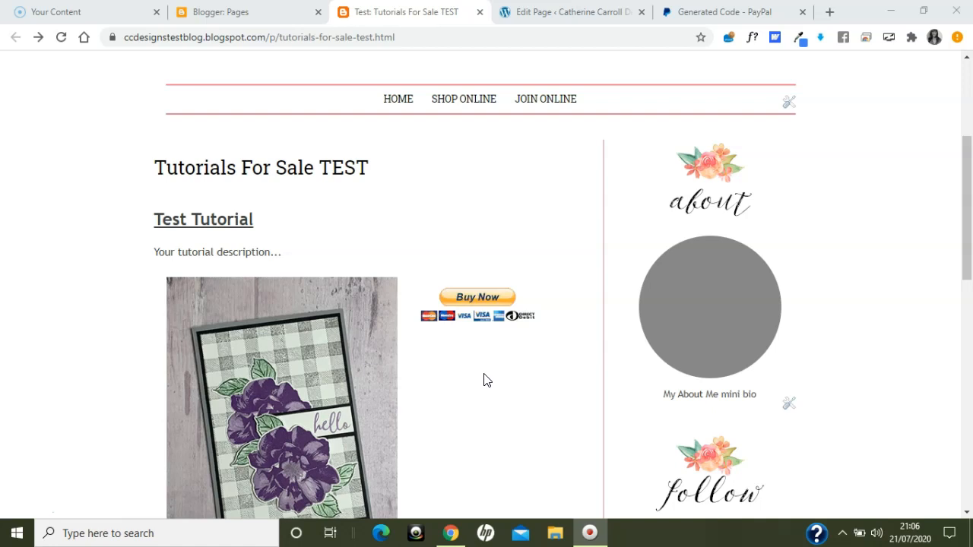
Switch to PayPal's generated code page and examine the website code for the Buy Now button.
left_click(484, 310)
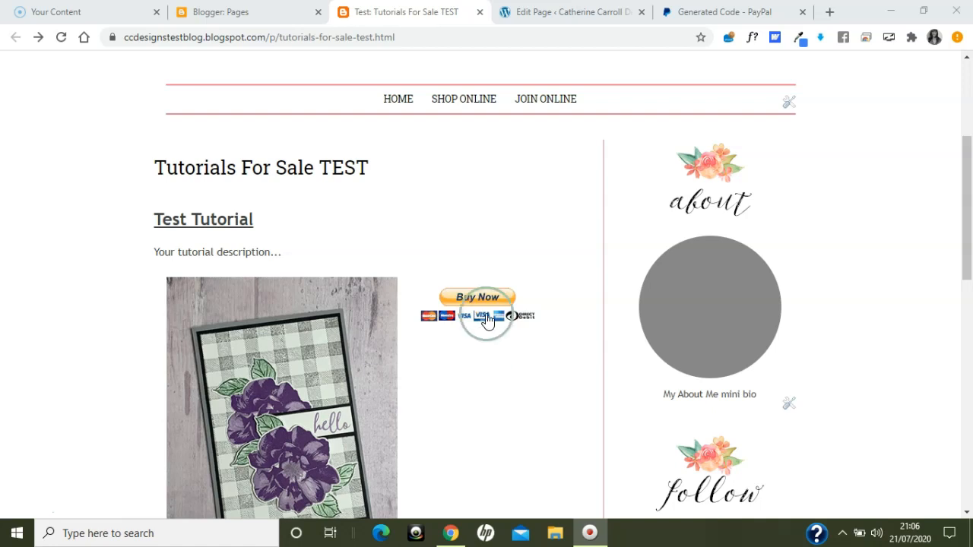
left_click(742, 9)
left_click(461, 198)
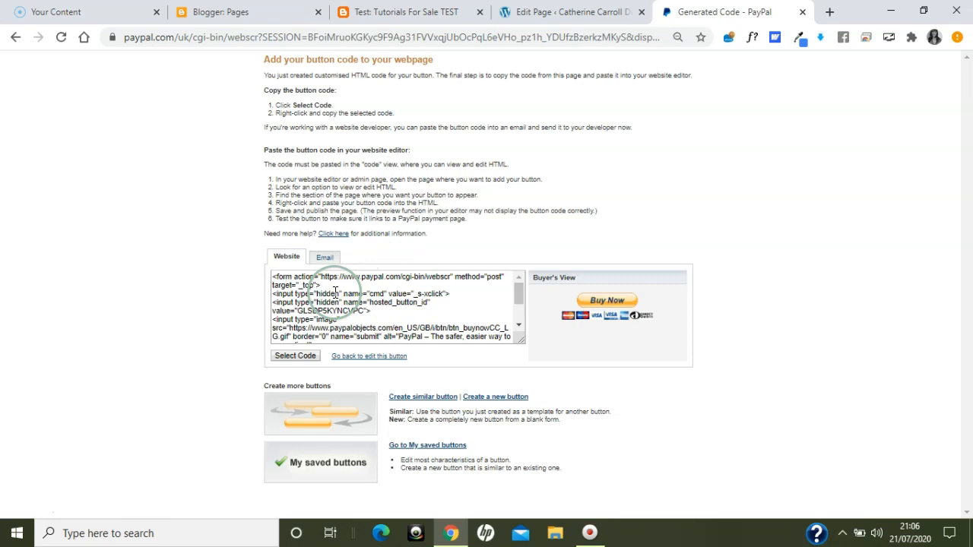
Test the Buy Now button on the published tutorials page, check the price at PayPal checkout, and close the checkout.
left_click(400, 11)
left_click(476, 298)
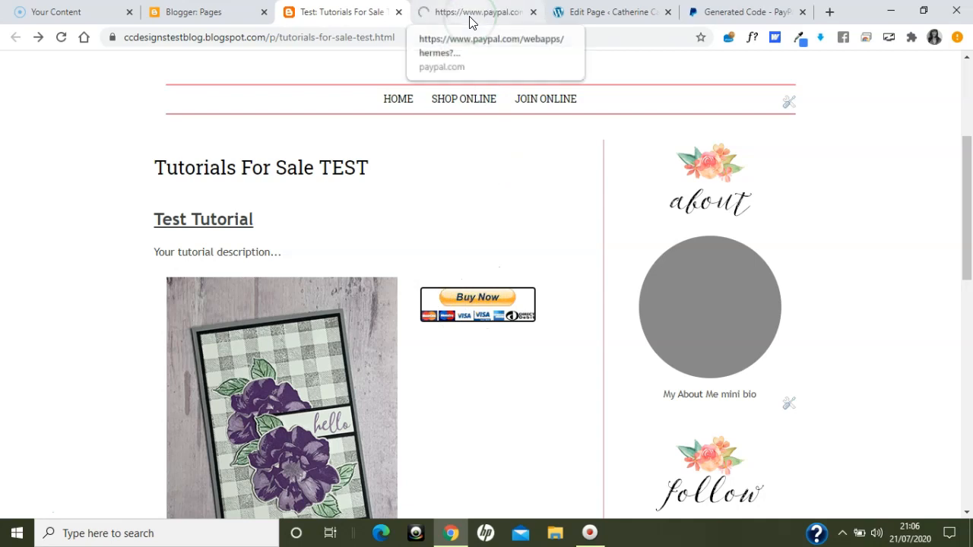
left_click(470, 15)
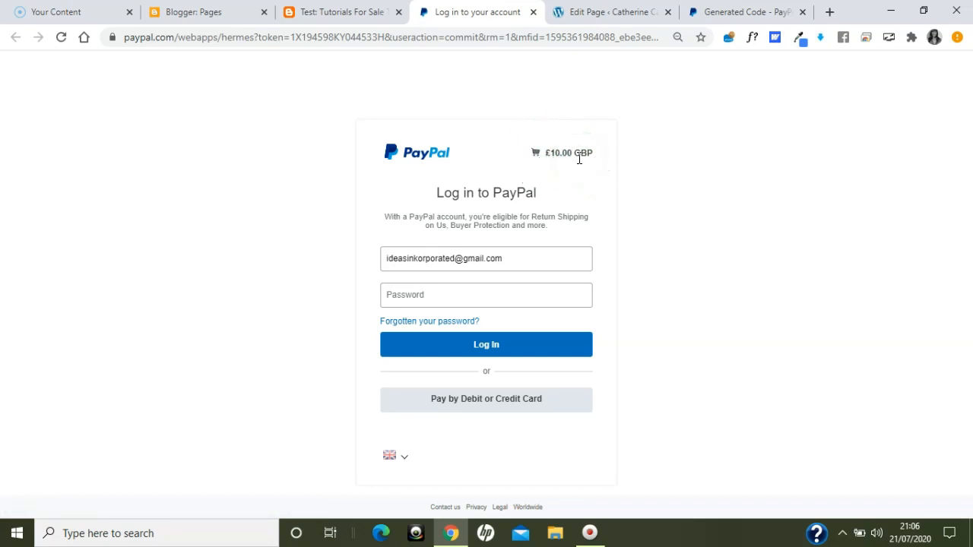
left_click(578, 154)
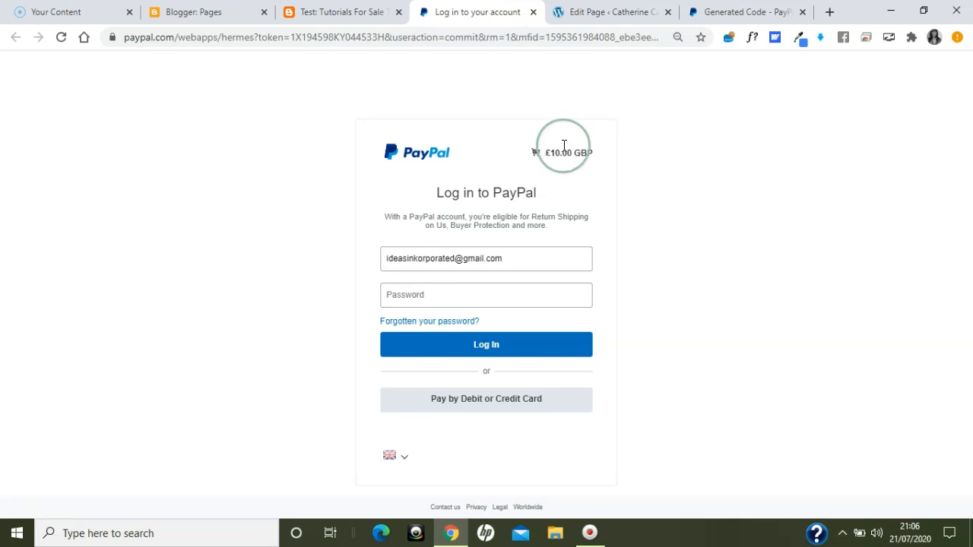
left_click(533, 12)
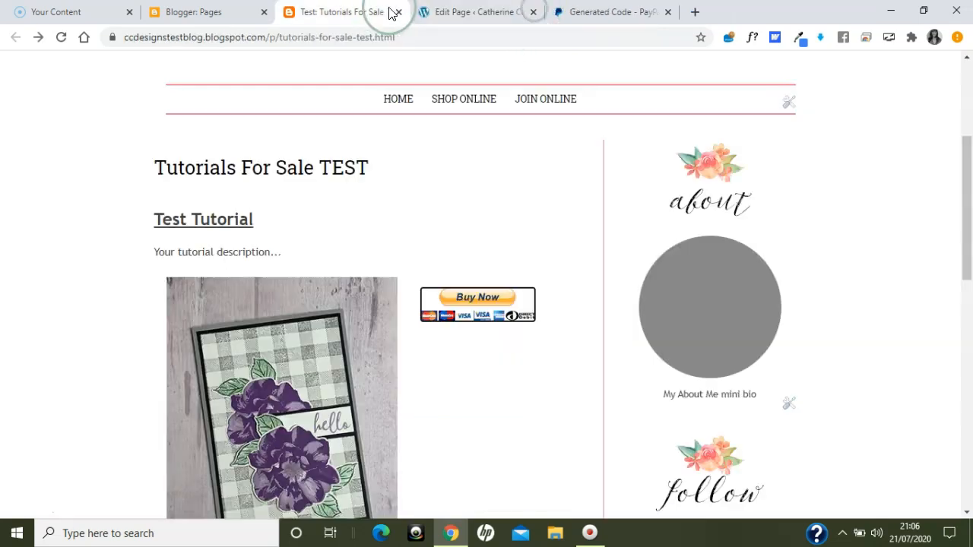
In the Blogger page editor, remove the ellipsis after "Your tutorial description" and update the page.
left_click(202, 13)
left_click(312, 284)
left_click(383, 290)
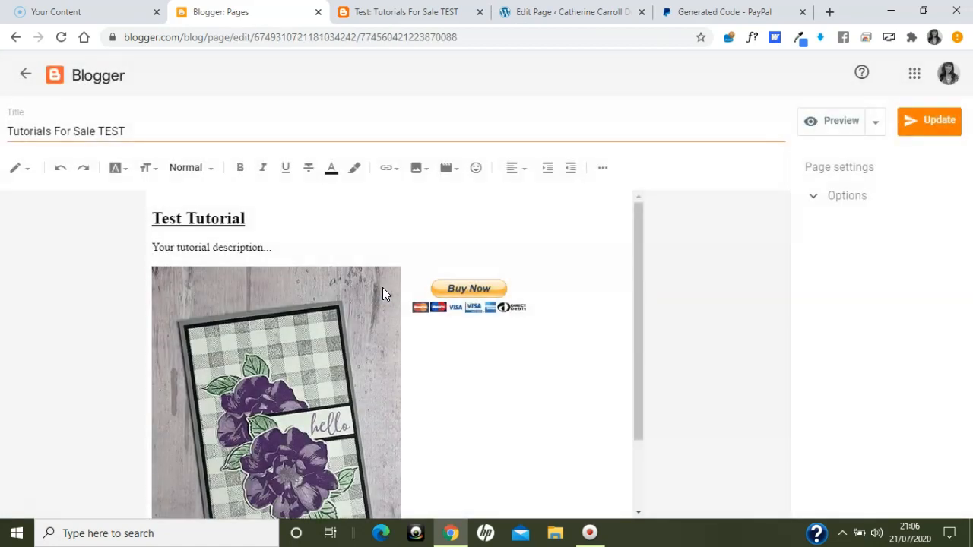
left_click(280, 248)
key("BackSpace")
key("BackSpace")
key("BackSpace")
left_click(933, 125)
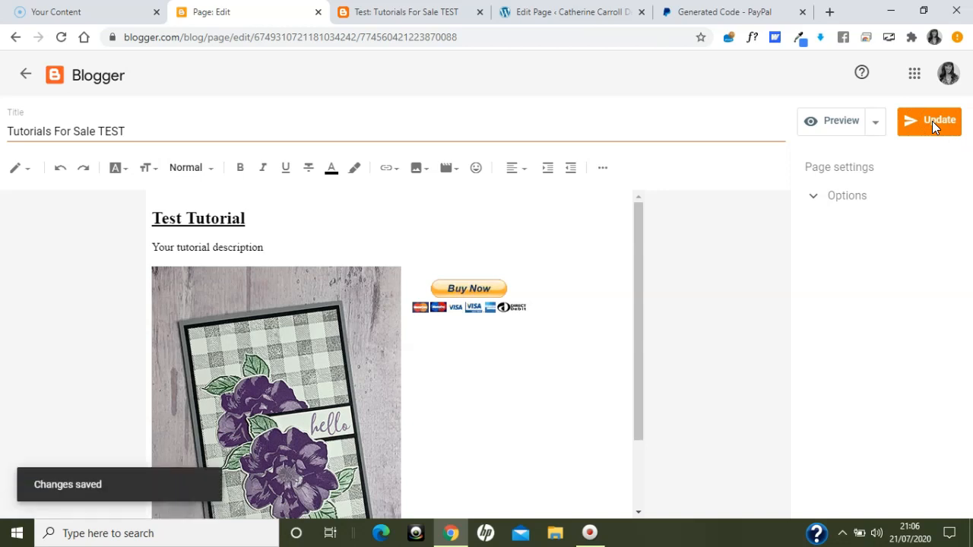
Reload the published tutorials page, test its Buy Now button again, and close the PayPal page it opens.
left_click(405, 13)
left_click(405, 38)
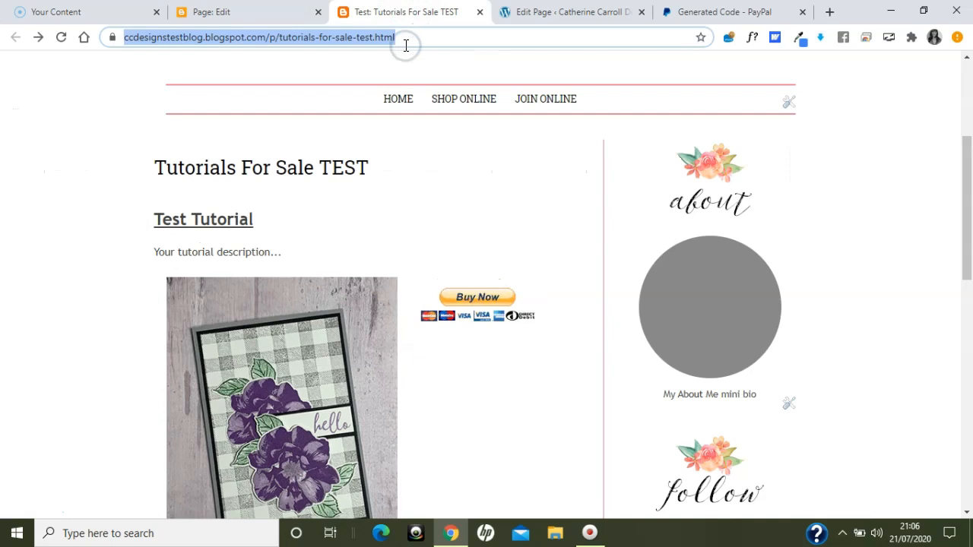
key("Return")
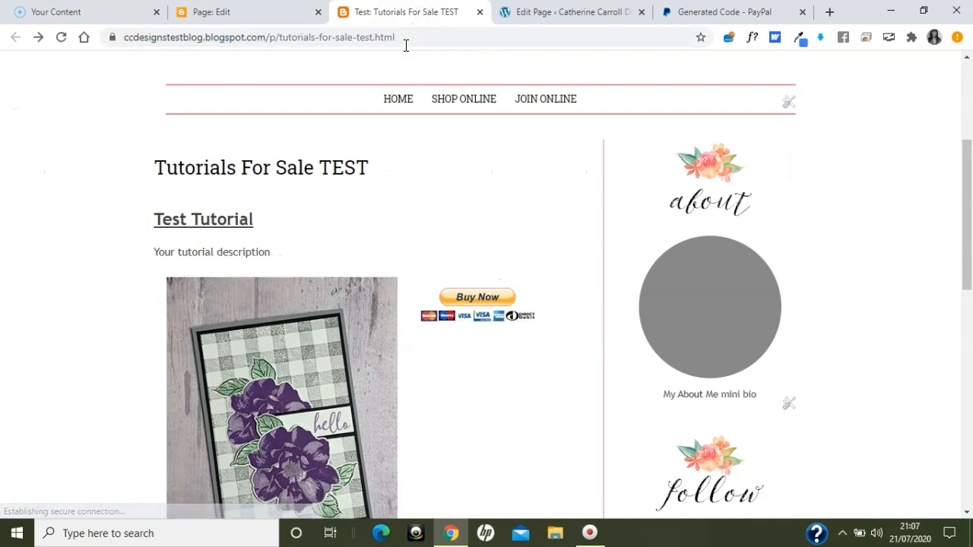
left_click(472, 298)
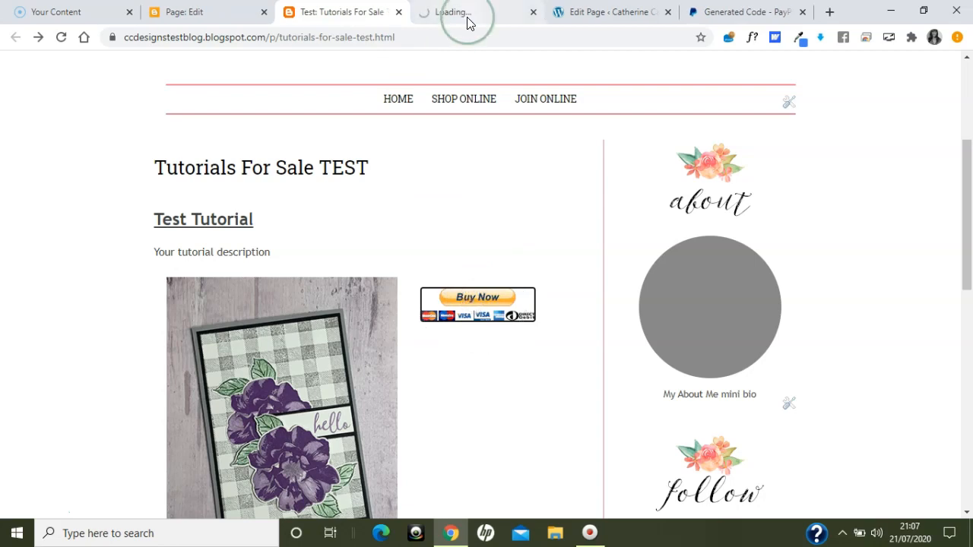
left_click(467, 20)
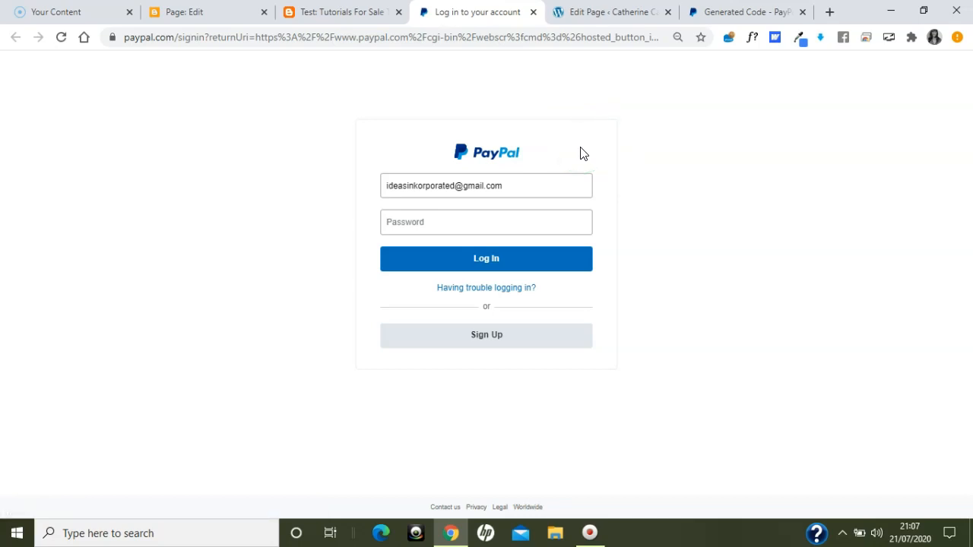
left_click(534, 12)
left_click(509, 405)
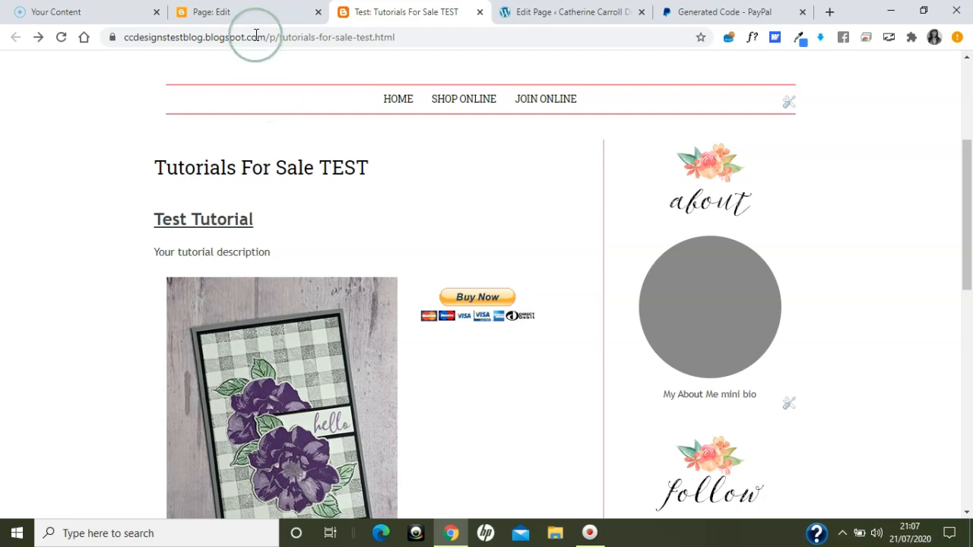
Copy the complete website code of the Buy Now button from PayPal's generated code page.
left_click(249, 11)
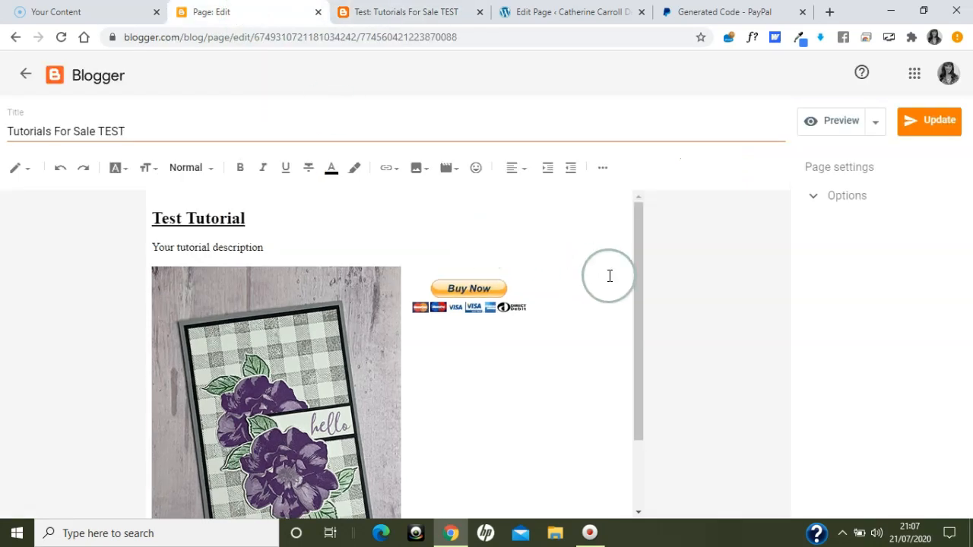
left_click(534, 319)
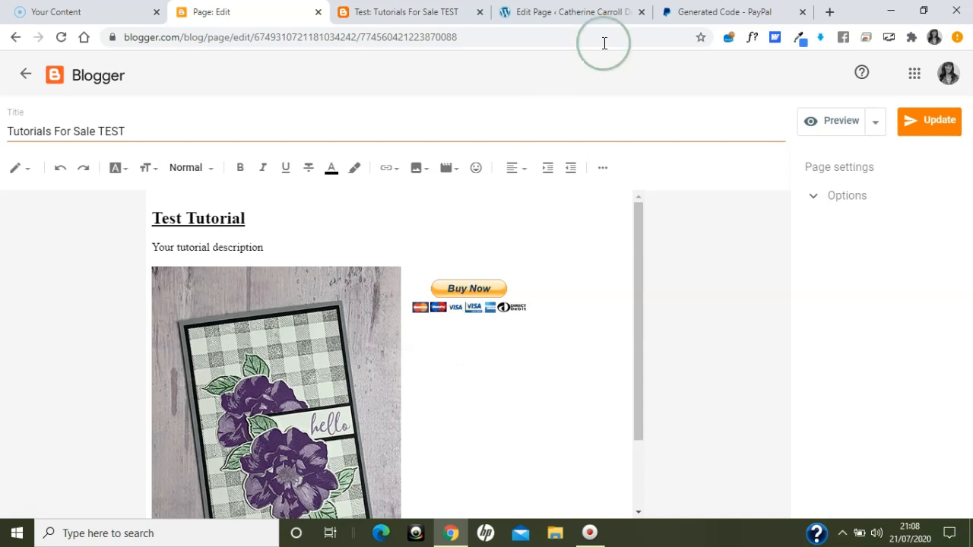
left_click(706, 10)
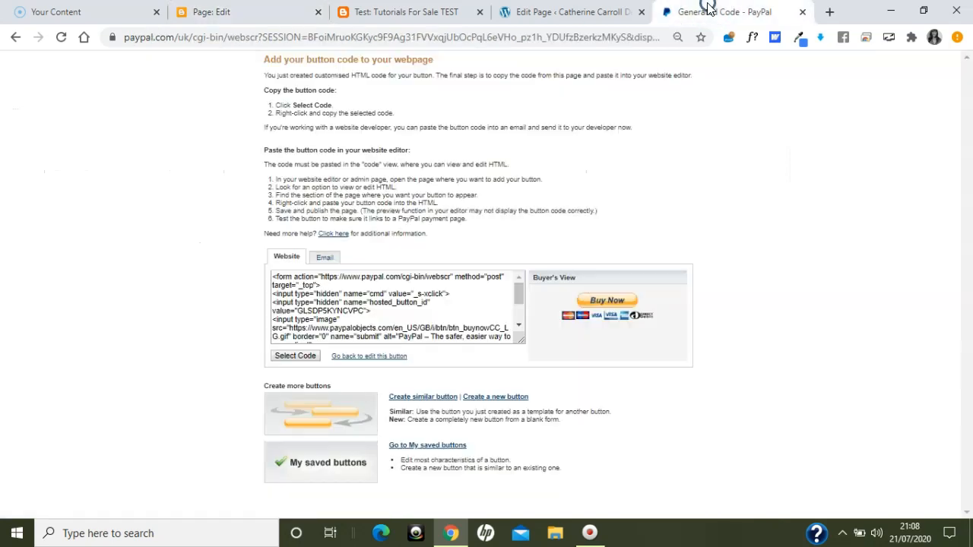
left_click(386, 295)
right_click(387, 295)
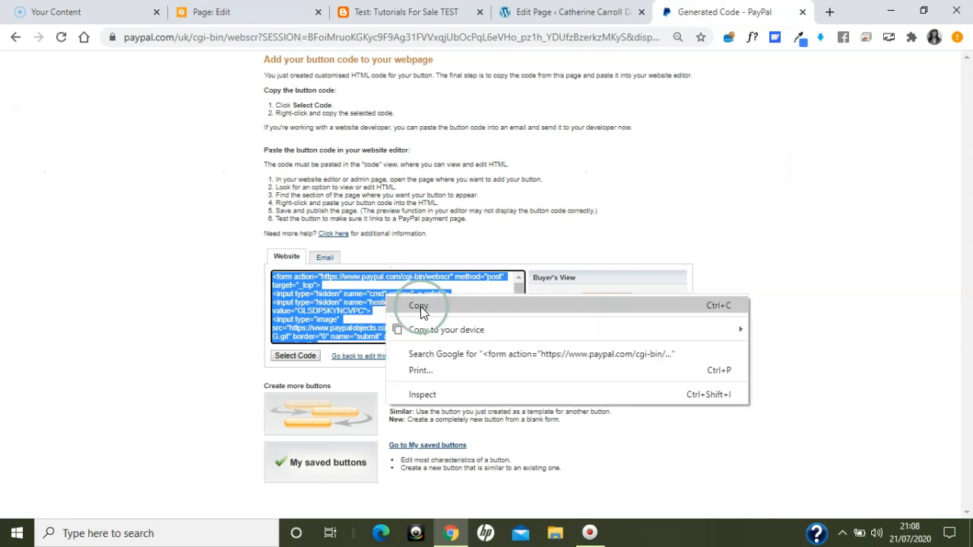
left_click(420, 306)
In the Blogger page's HTML view, replace the existing PayPal form block with the copied button code and update the page.
left_click(260, 12)
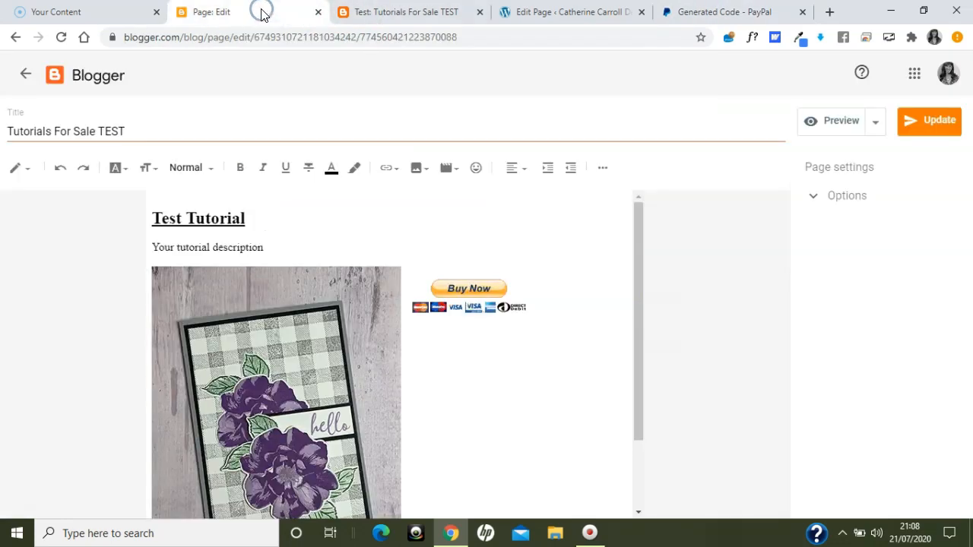
left_click(28, 175)
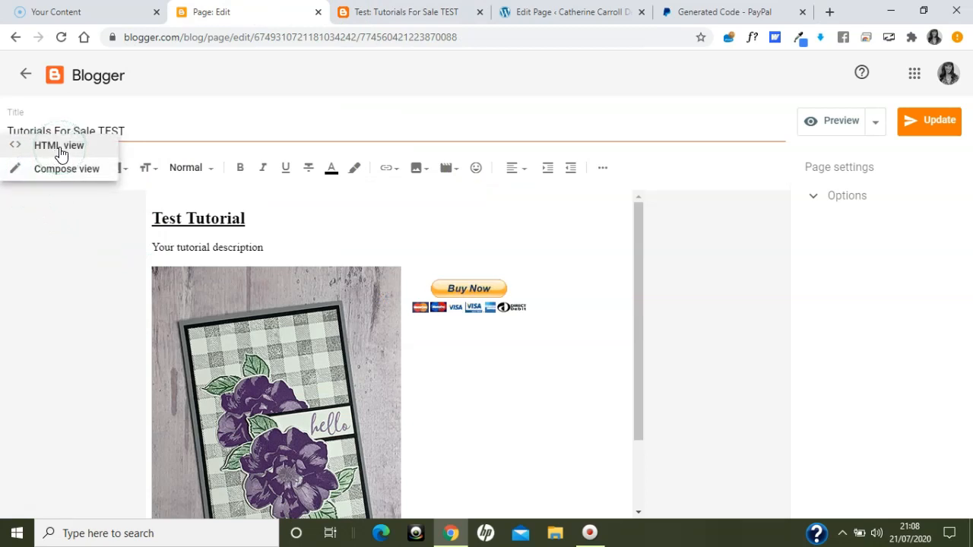
left_click(60, 152)
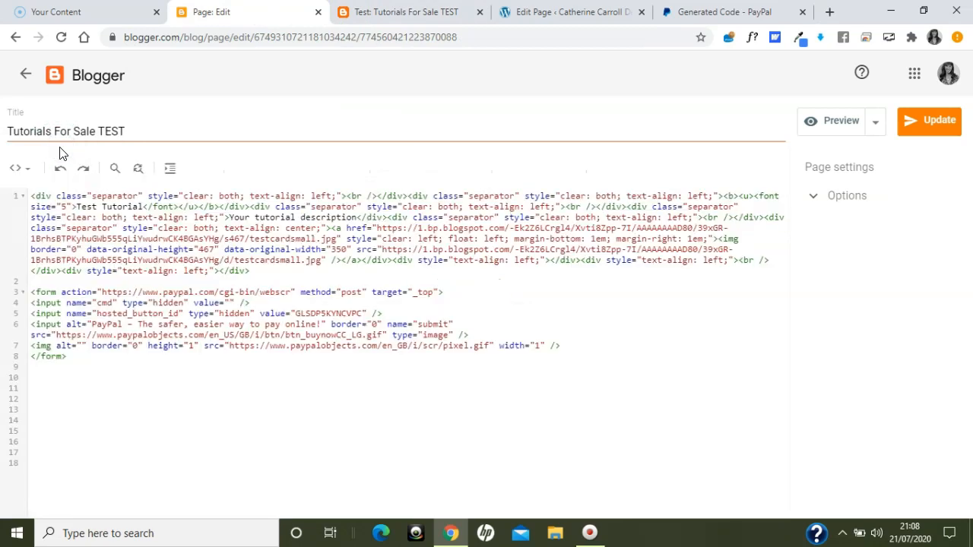
left_click_drag(66, 354, 26, 292)
key("ctrl+v")
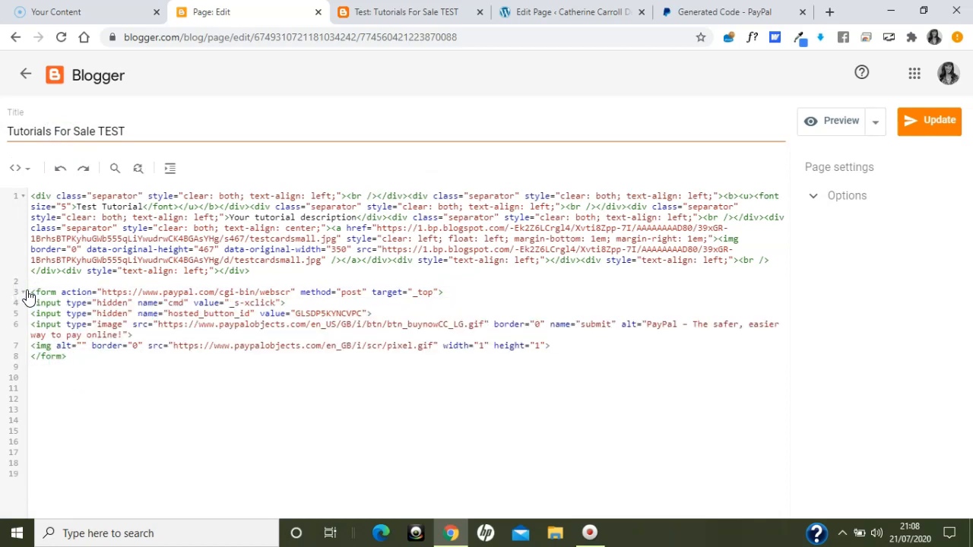
left_click(946, 118)
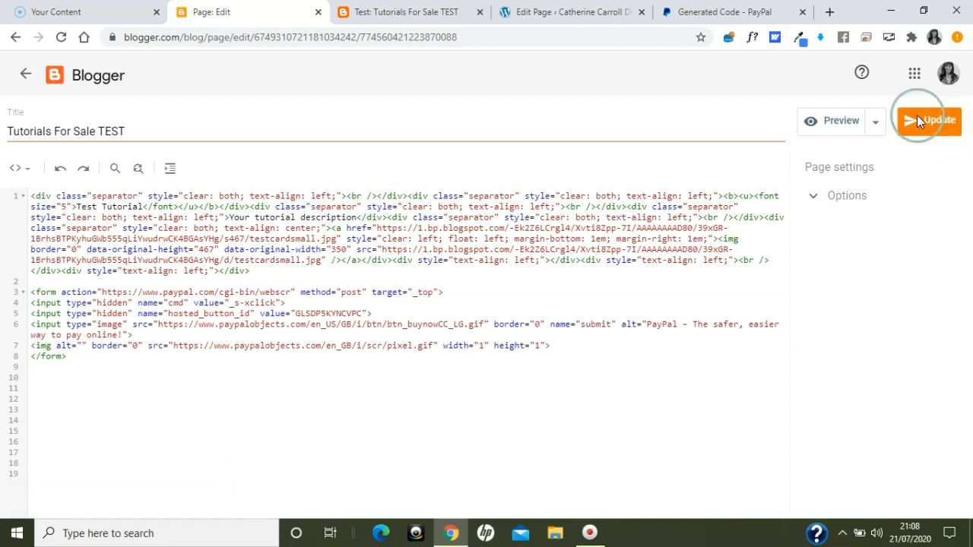
Reload the published tutorials page, test the Buy Now button through to PayPal checkout, and close the checkout.
left_click(402, 12)
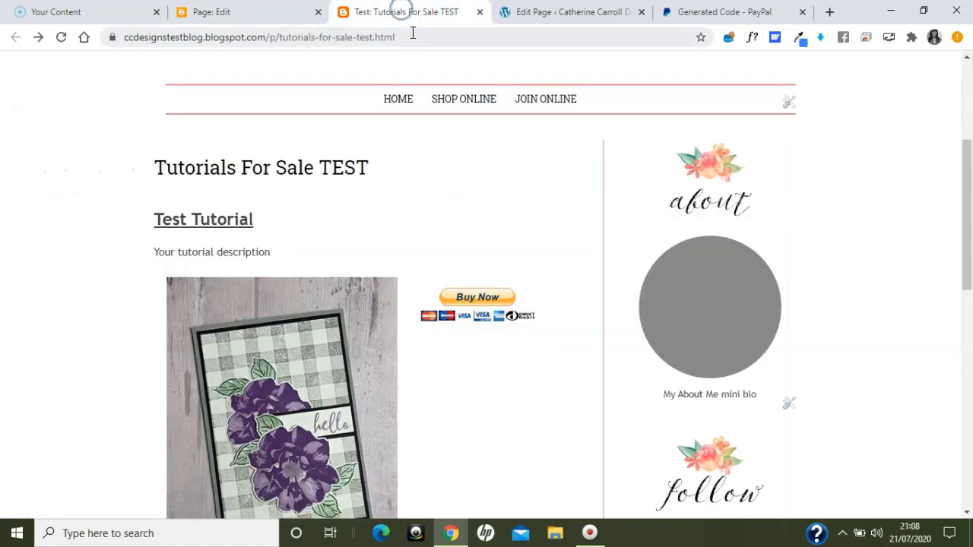
left_click(412, 35)
key("Return")
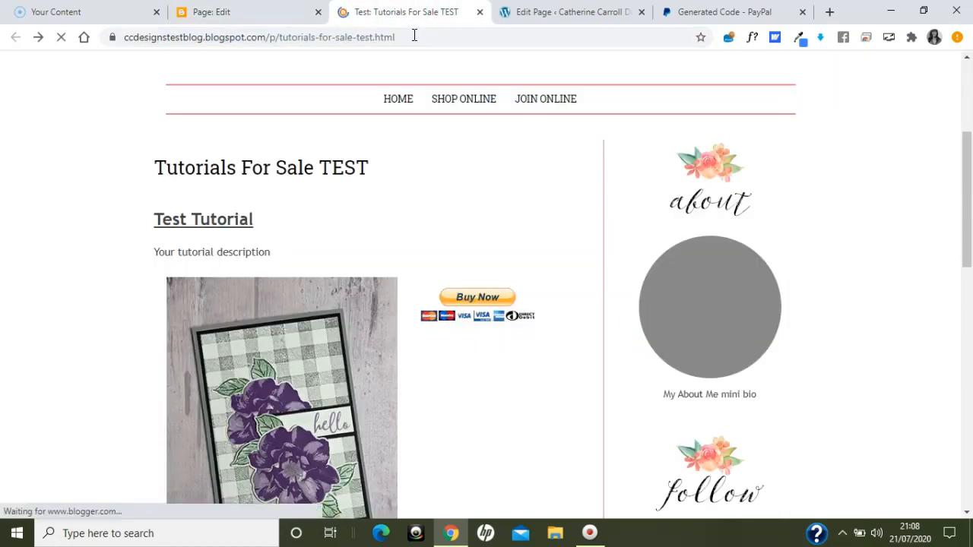
left_click(428, 232)
left_click(459, 290)
left_click(480, 11)
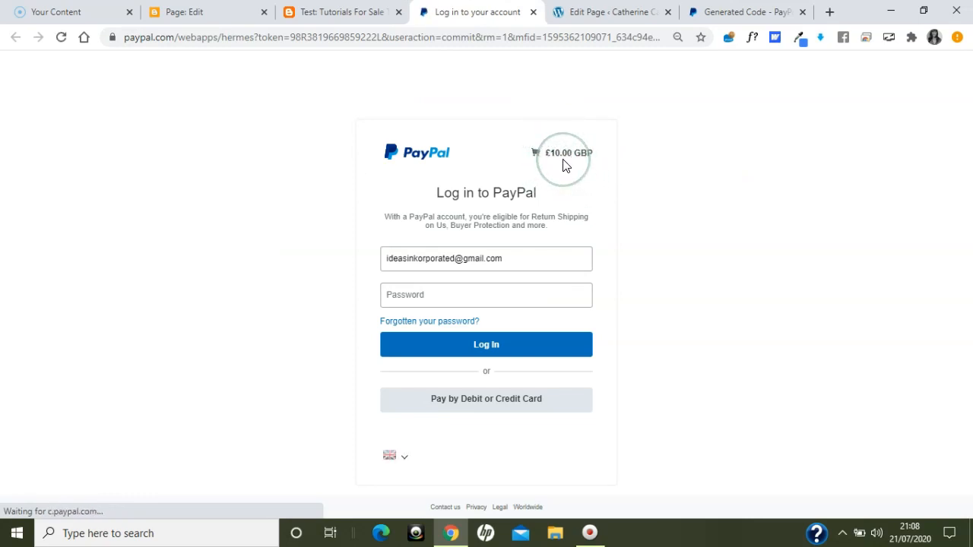
left_click(534, 12)
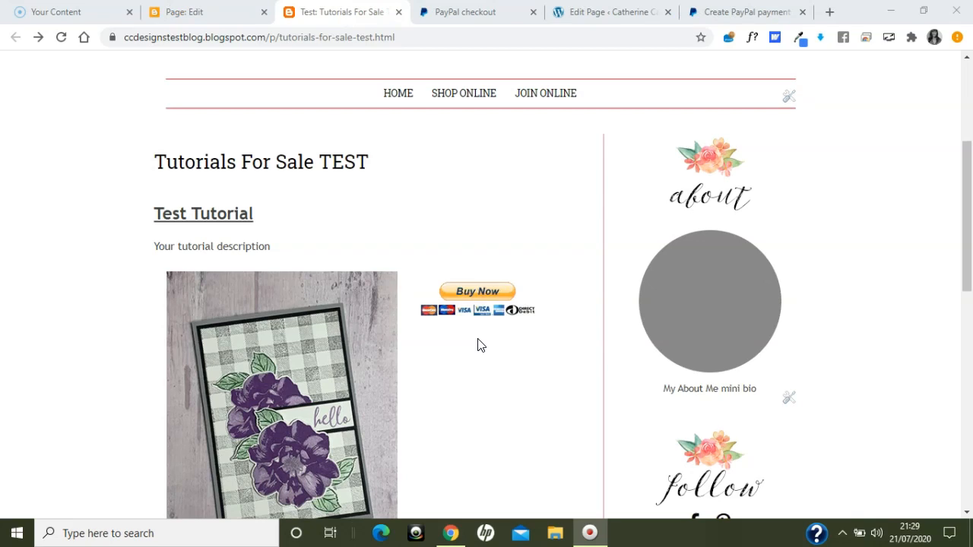
Open the saved Test Tutorial button for editing from PayPal's saved buttons list.
left_click(734, 13)
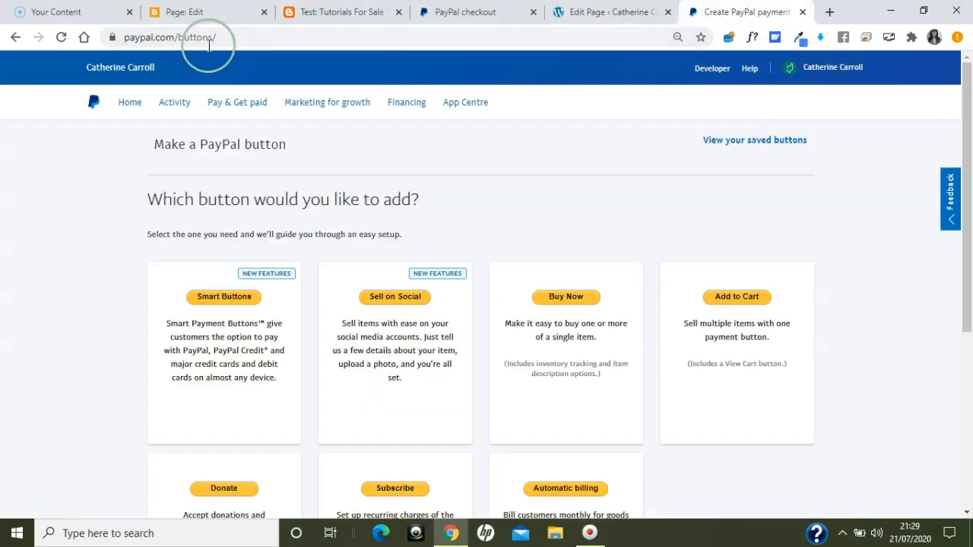
left_click(744, 148)
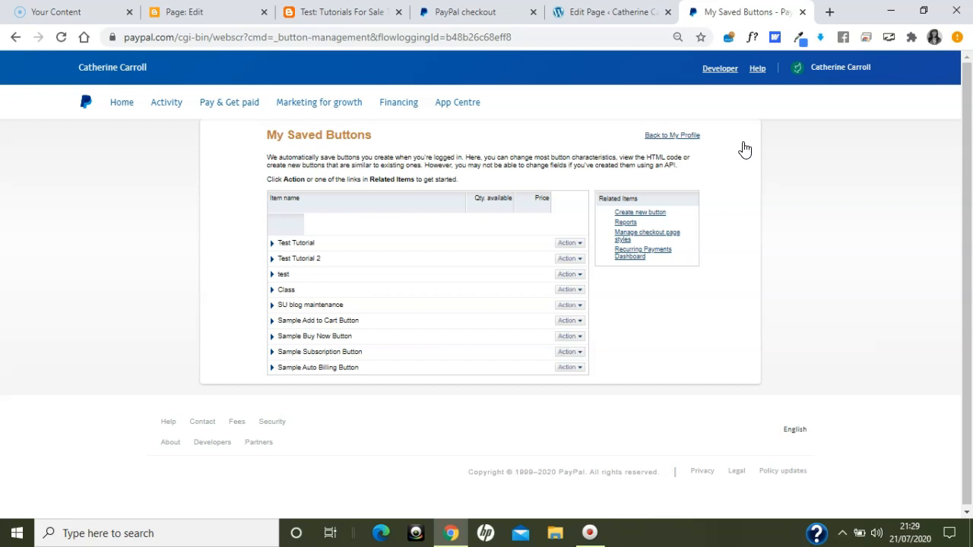
left_click(579, 244)
left_click(582, 245)
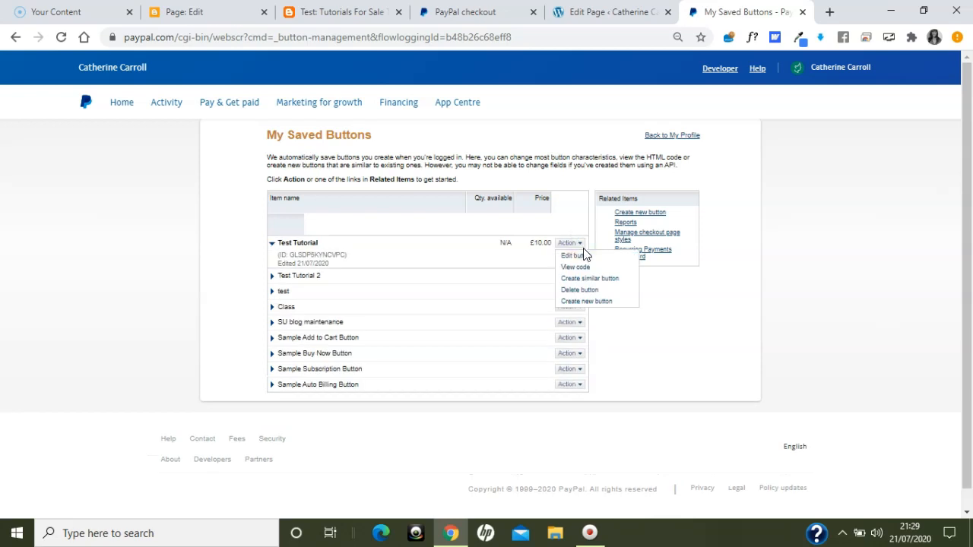
left_click(583, 259)
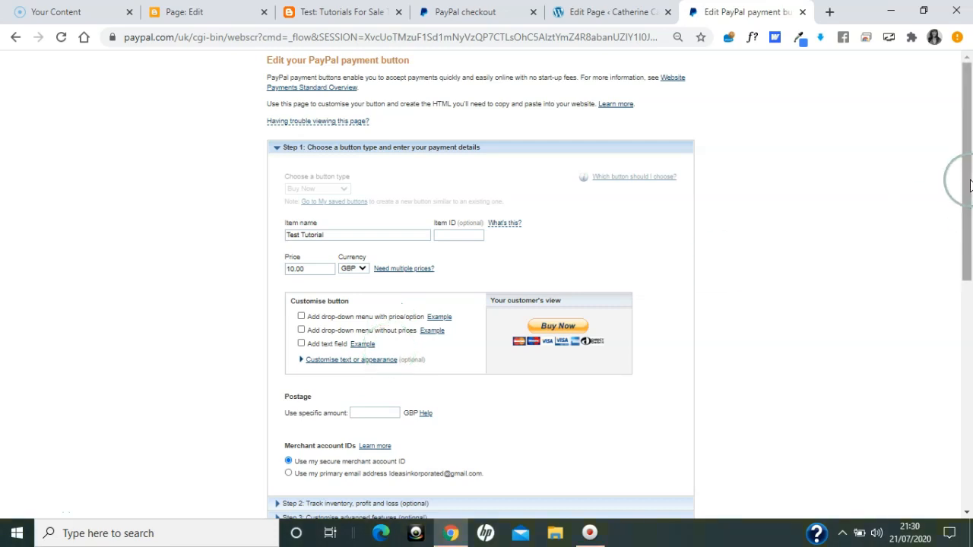
Save the Test Tutorial button and display the Email version of its generated code.
left_click_drag(969, 181, 970, 250)
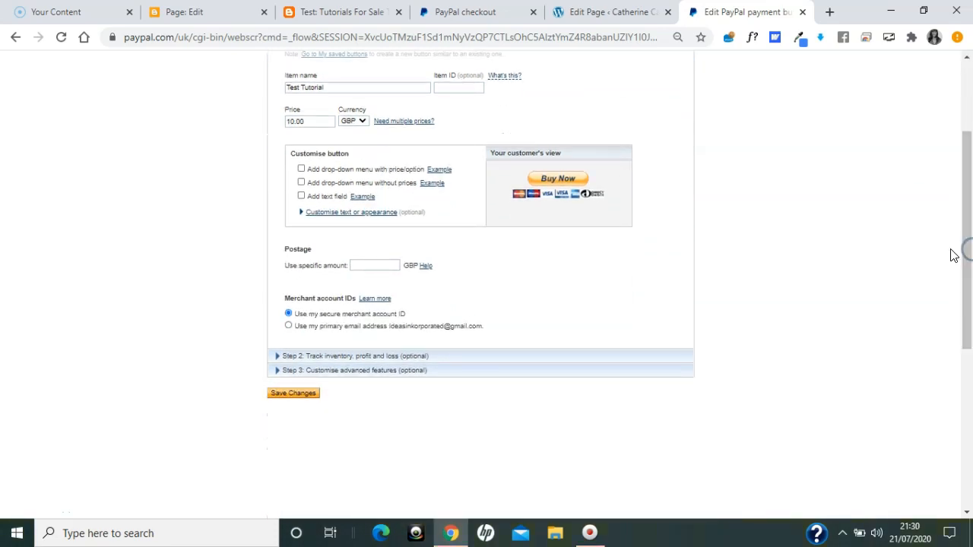
left_click(303, 396)
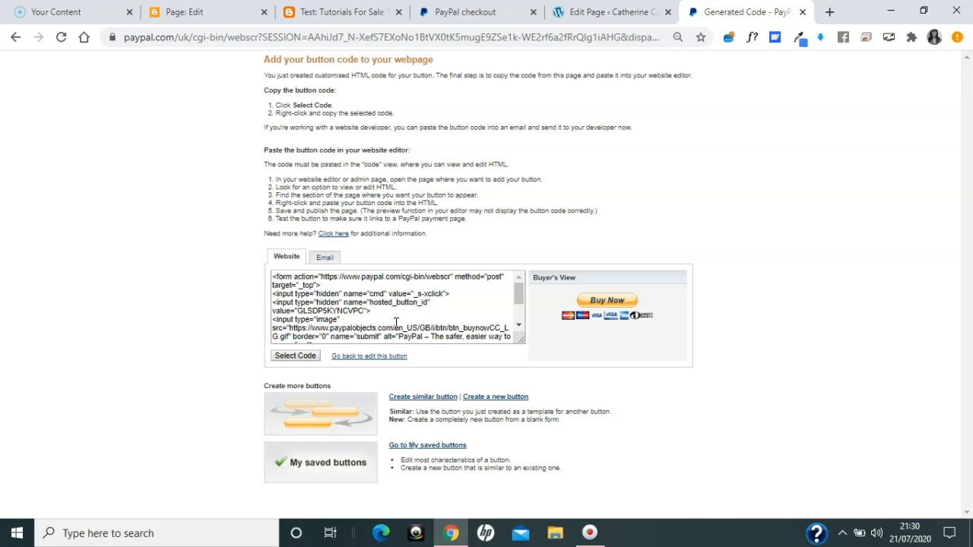
left_click(329, 263)
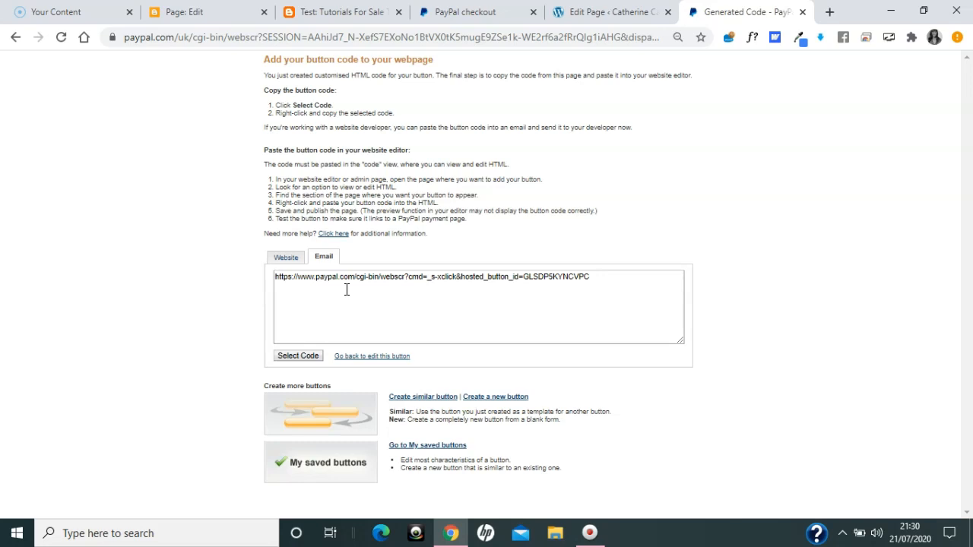
In the Blogger page editor, add the text "click to purchase" below the Buy Now button and select it.
left_click(217, 6)
left_click(440, 342)
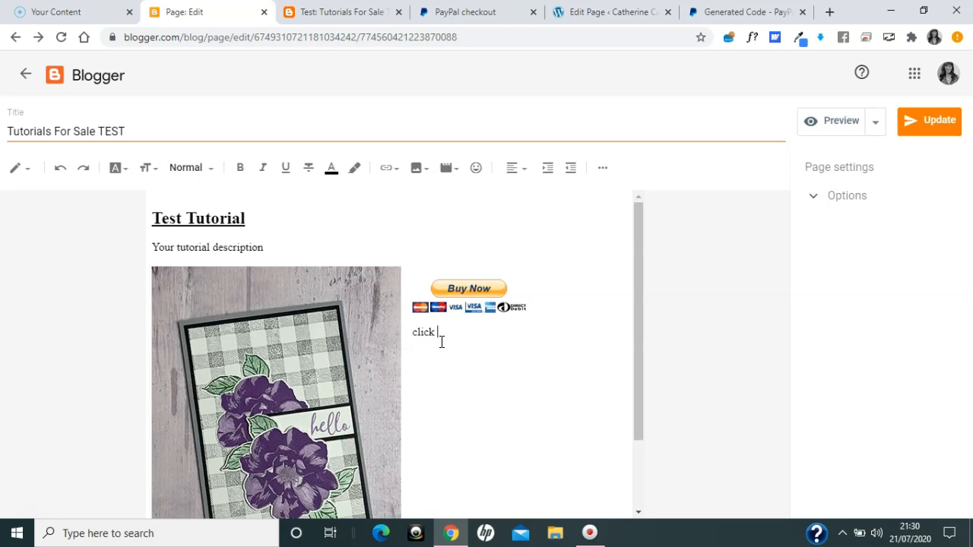
left_click(457, 294)
left_click(459, 326)
left_click(461, 339)
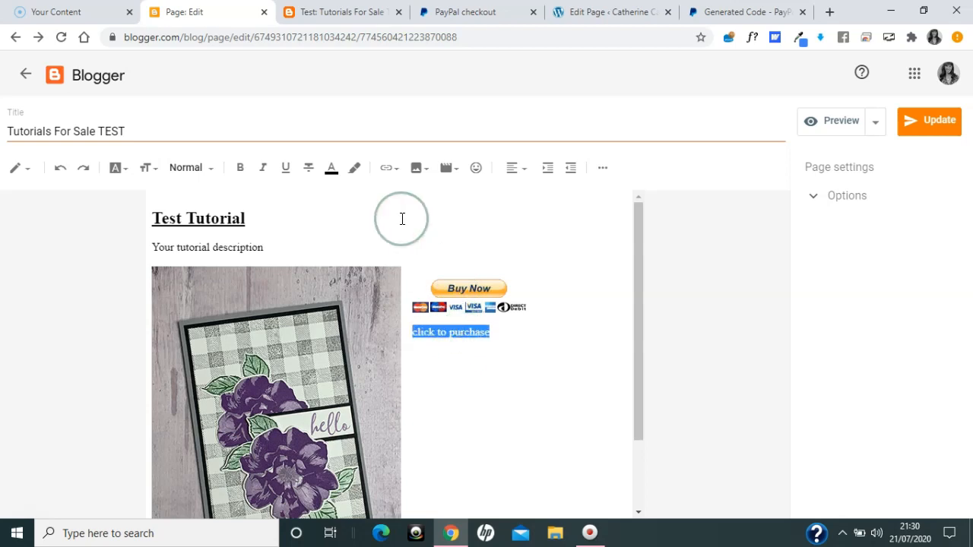
Start a link on the selected "click to purchase" text and copy the payment link from PayPal's Email code.
left_click(386, 169)
left_click(481, 203)
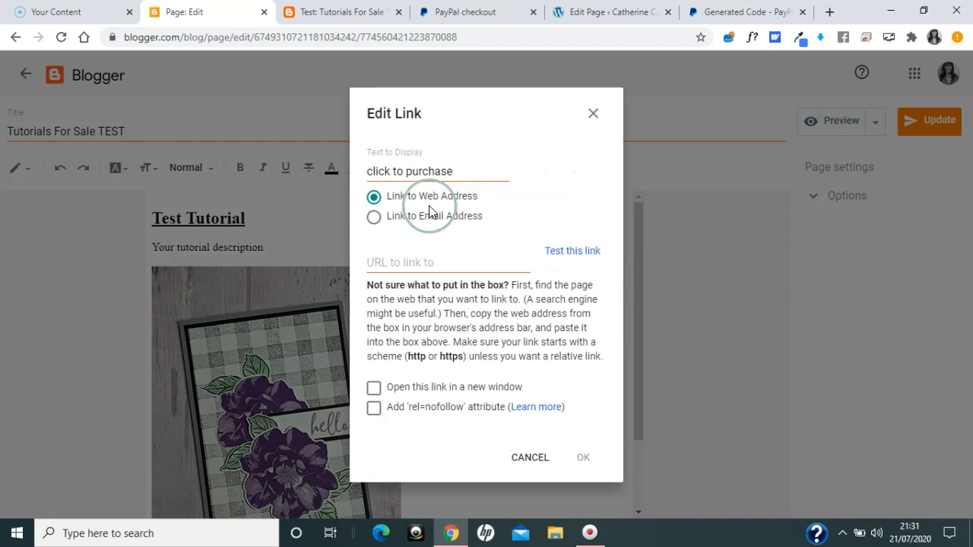
left_click(731, 15)
left_click_drag(595, 275, 379, 264)
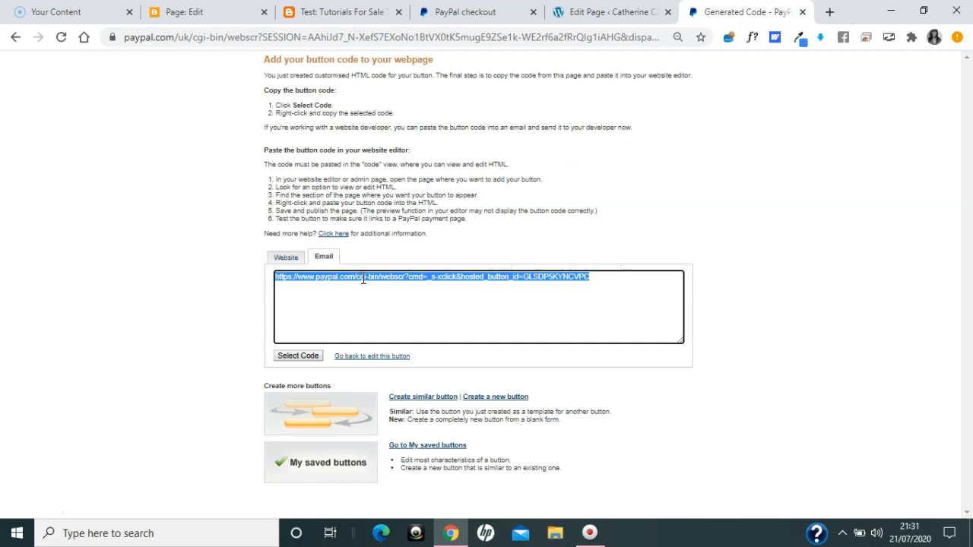
right_click(362, 278)
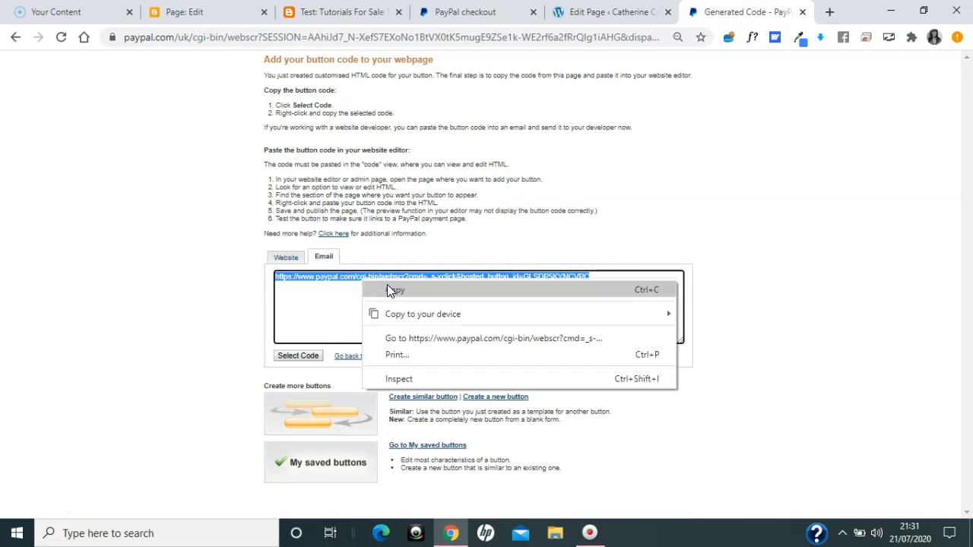
left_click(387, 289)
Link "click to purchase" to the copied PayPal URL, opening in a new window with the rel=nofollow attribute.
left_click(197, 11)
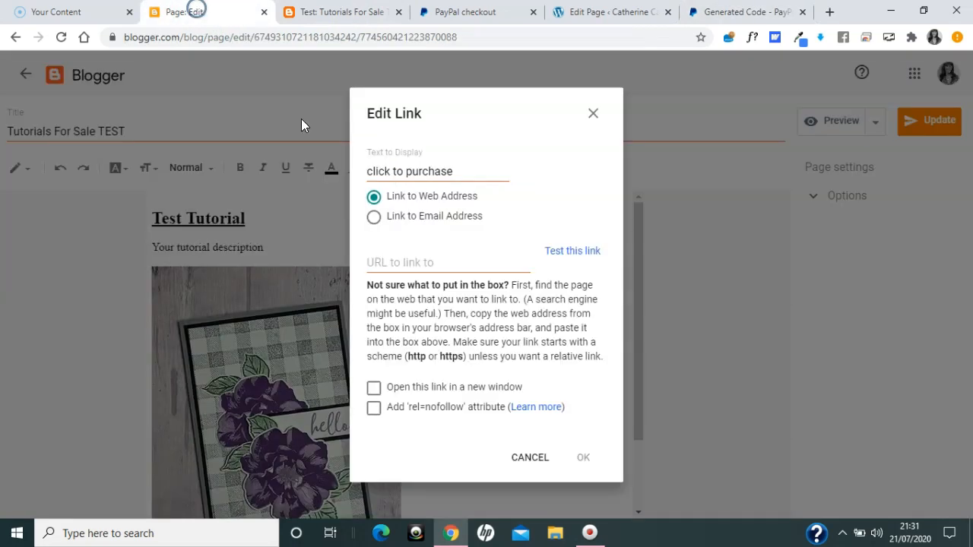
left_click(407, 261)
key("ctrl+v")
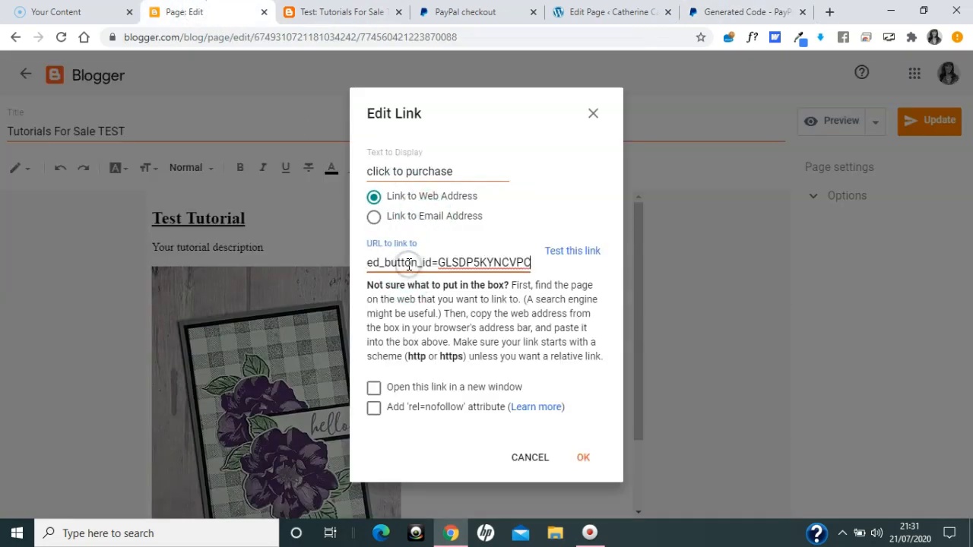
left_click(373, 387)
left_click(373, 410)
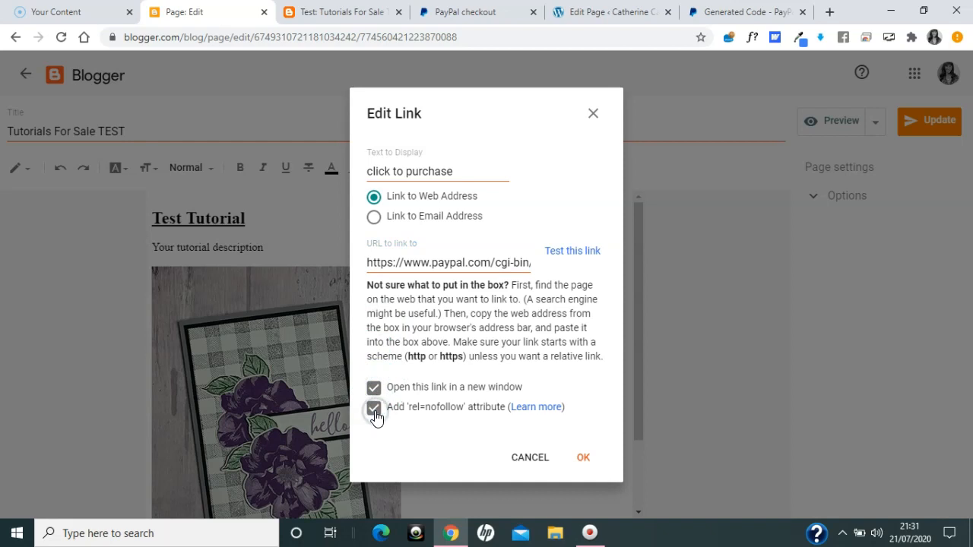
left_click(582, 459)
left_click(529, 389)
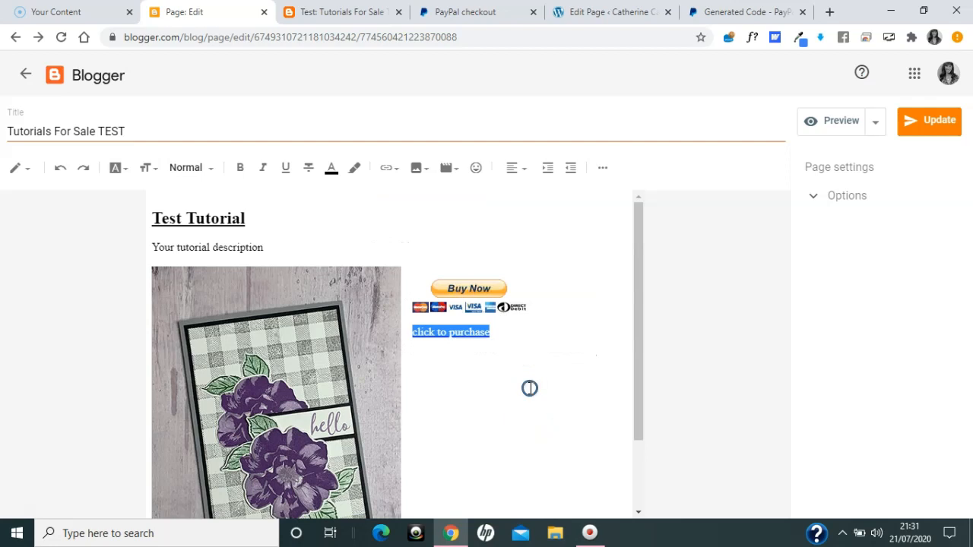
Update the Blogger page and reload the published Tutorials For Sale TEST page.
left_click(835, 206)
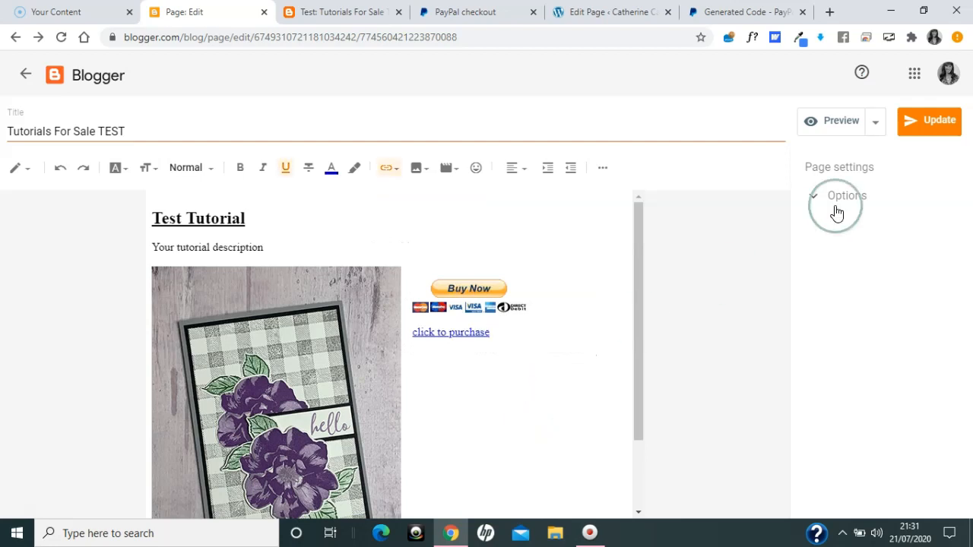
left_click(941, 120)
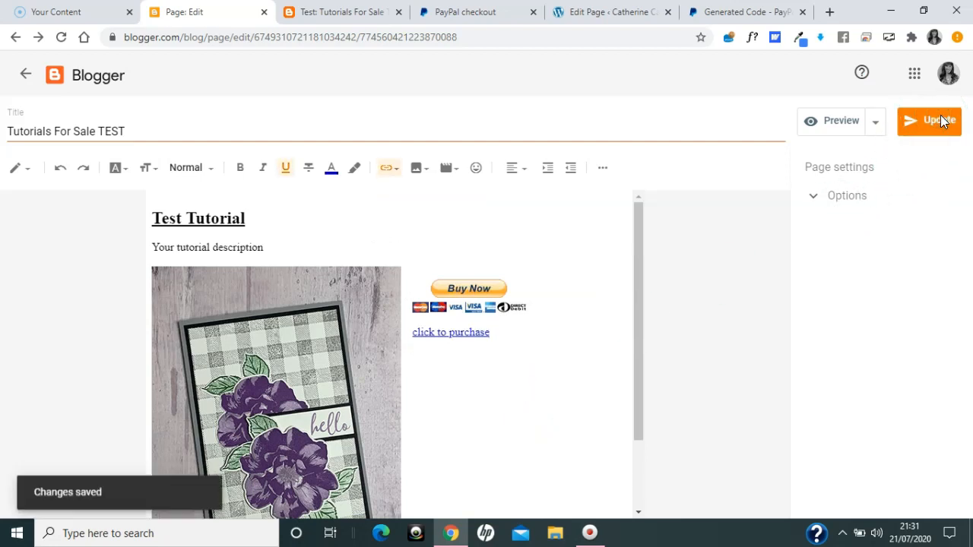
left_click(466, 120)
left_click(380, 11)
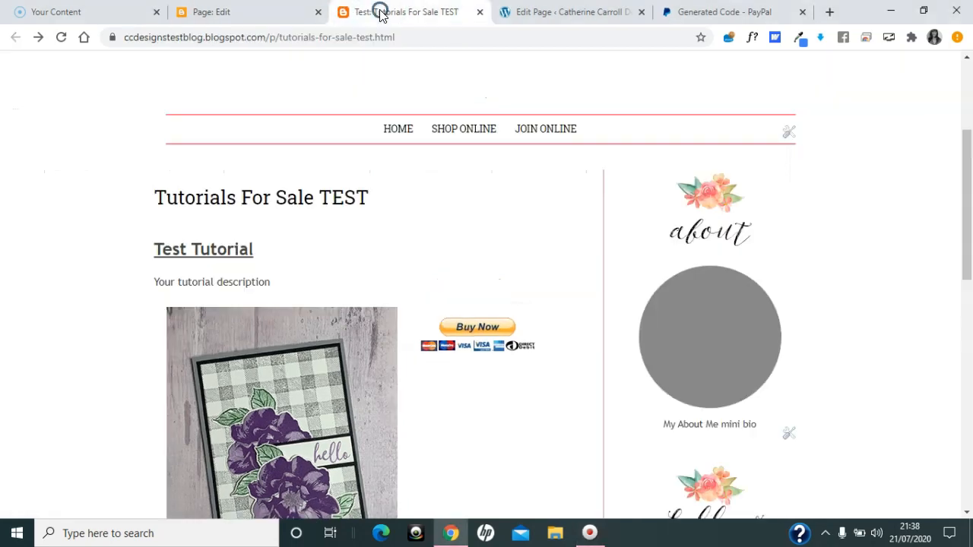
left_click(410, 34)
key("Return")
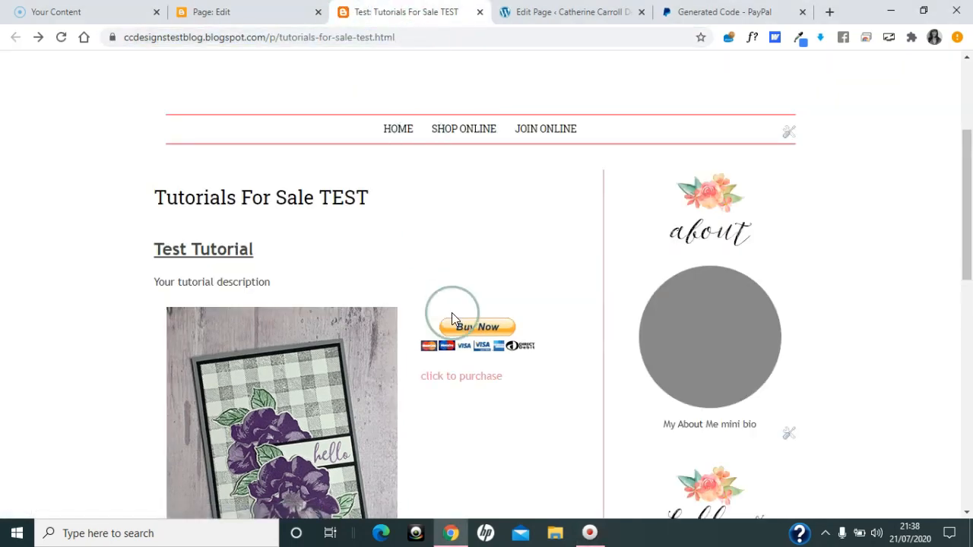
Test the "click to purchase" link and the Buy Now button on the published page, and close both PayPal pages.
left_click(460, 377)
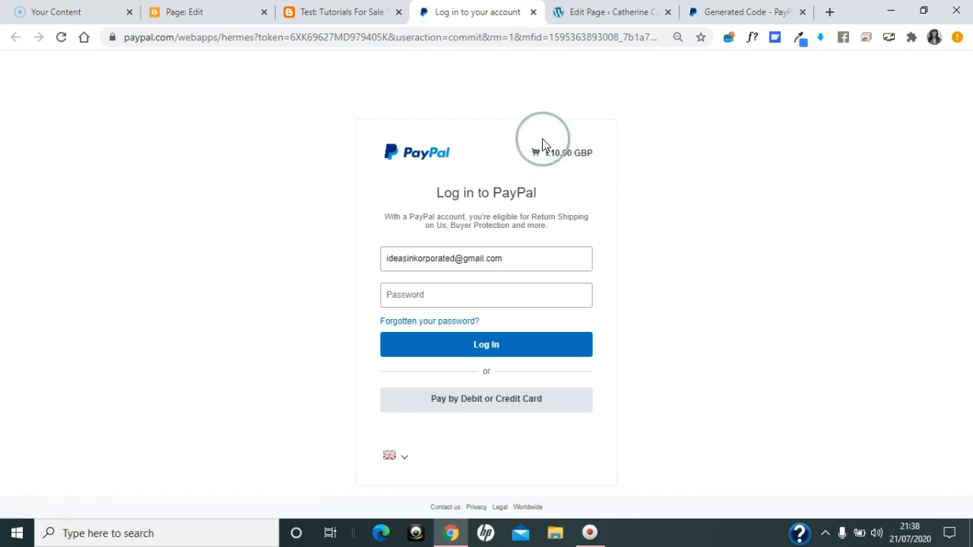
left_click(358, 11)
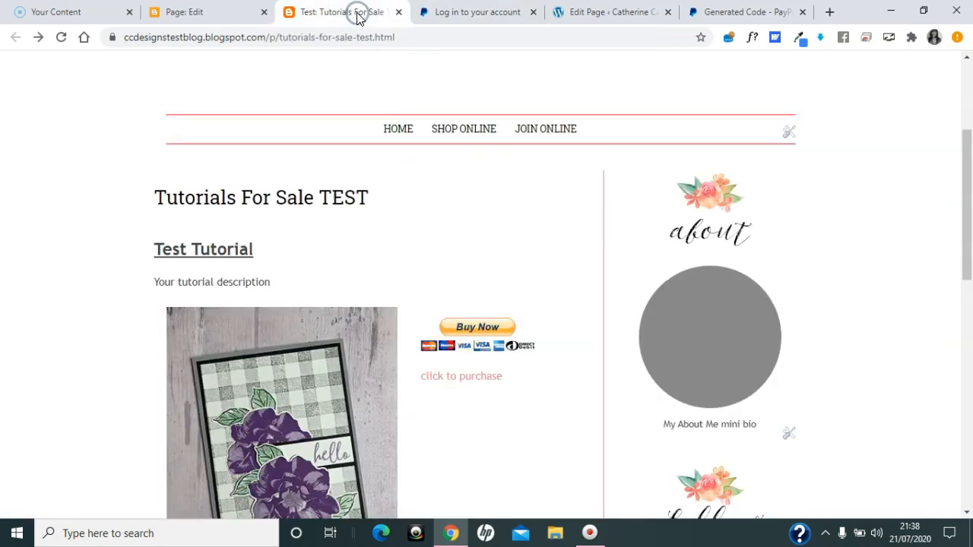
left_click(472, 328)
left_click(518, 17)
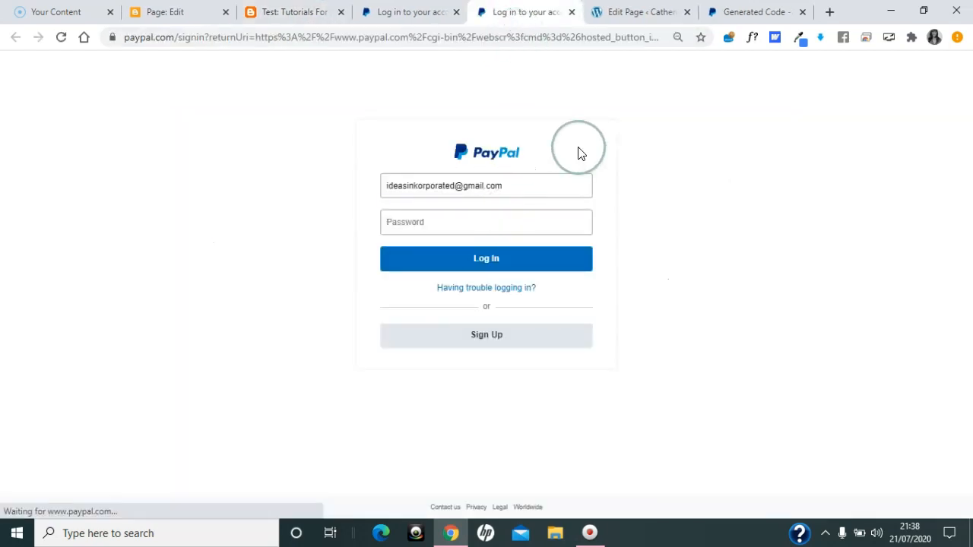
left_click(571, 12)
left_click(456, 12)
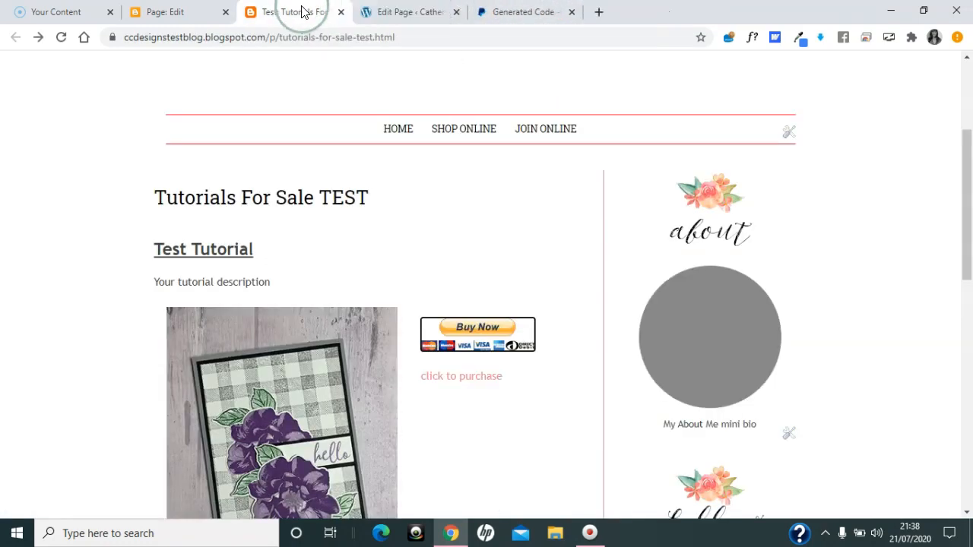
In the Blogger editor, append "... this should be really good!" to the tutorial description and update the page.
left_click(186, 11)
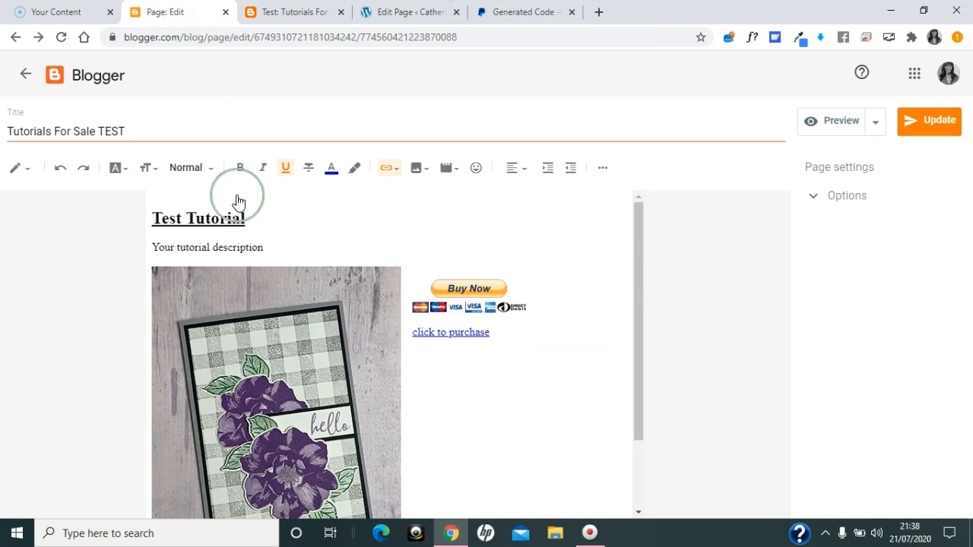
left_click(276, 247)
type("... this should be really good!")
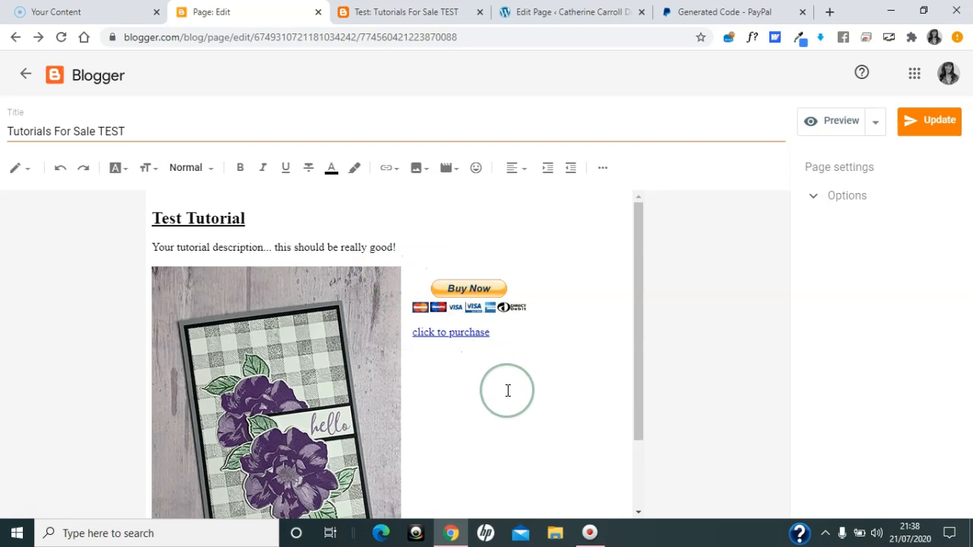
left_click(938, 130)
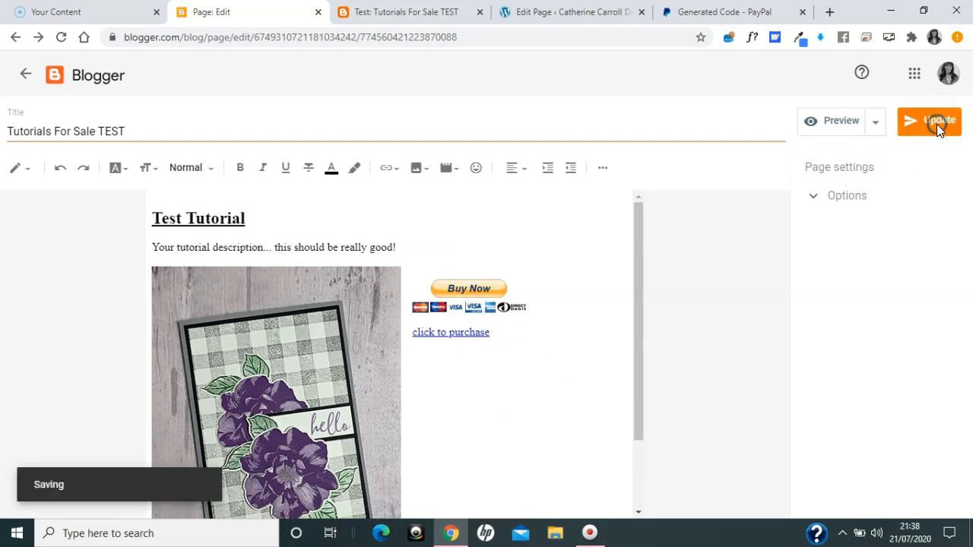
Reload the published tutorials page, test the "click to purchase" link through to PayPal, and close the PayPal page.
left_click(403, 12)
left_click(424, 33)
key("Return")
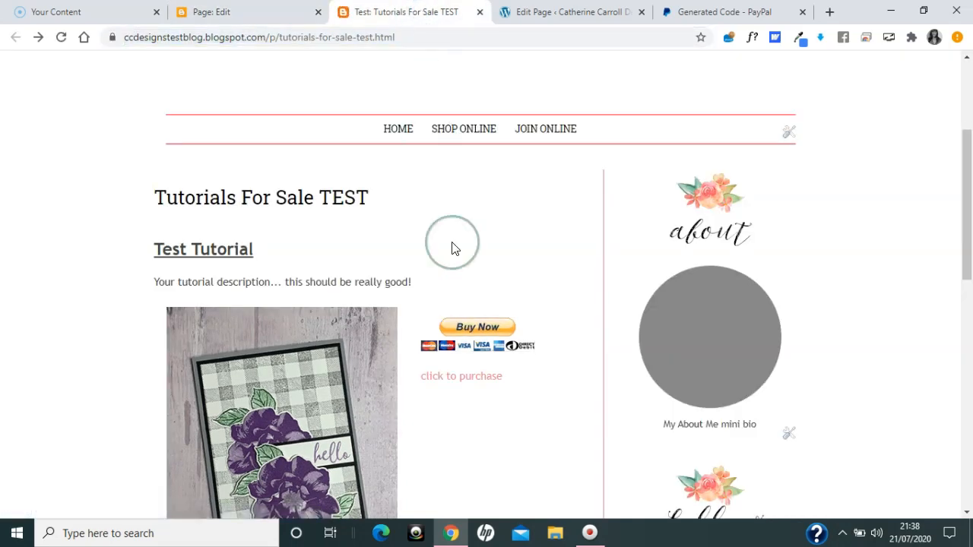
left_click(464, 380)
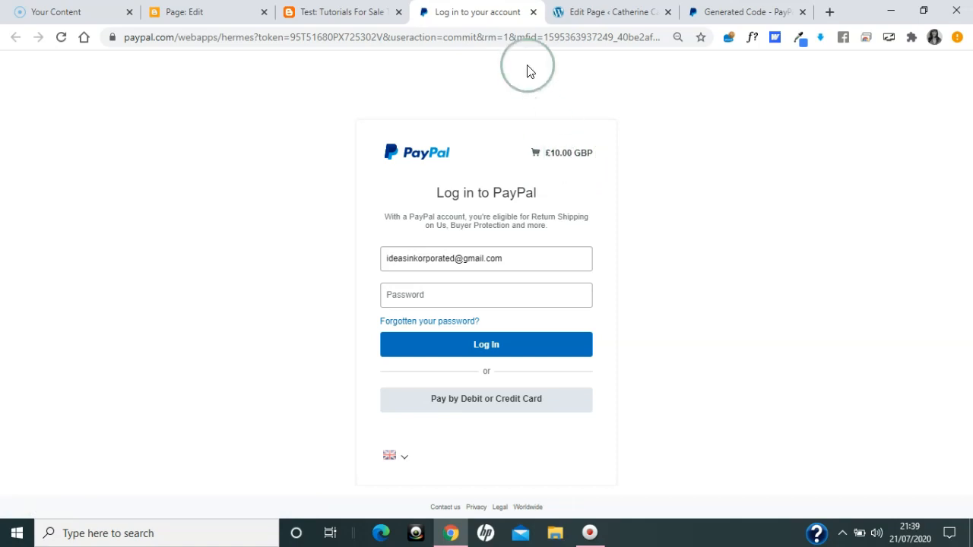
left_click(533, 12)
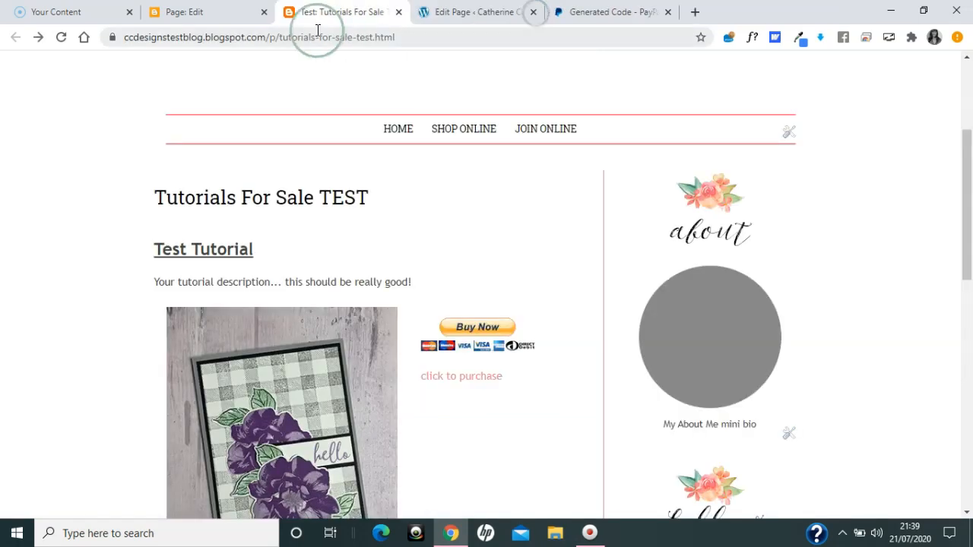
Show the Blogger page's HTML and copy the Buy Now image URL ending in btn_buynowCC_LG.gif from the form code.
left_click(194, 12)
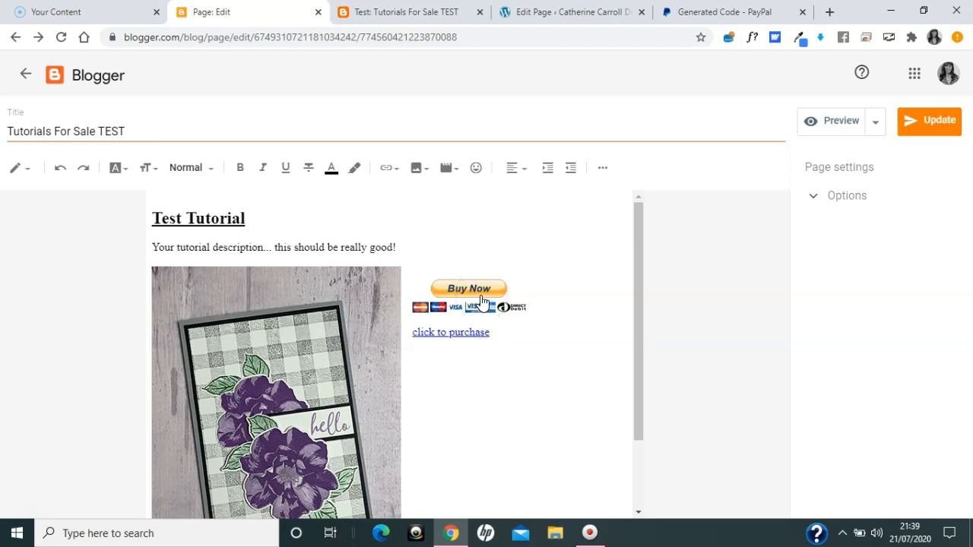
left_click(481, 356)
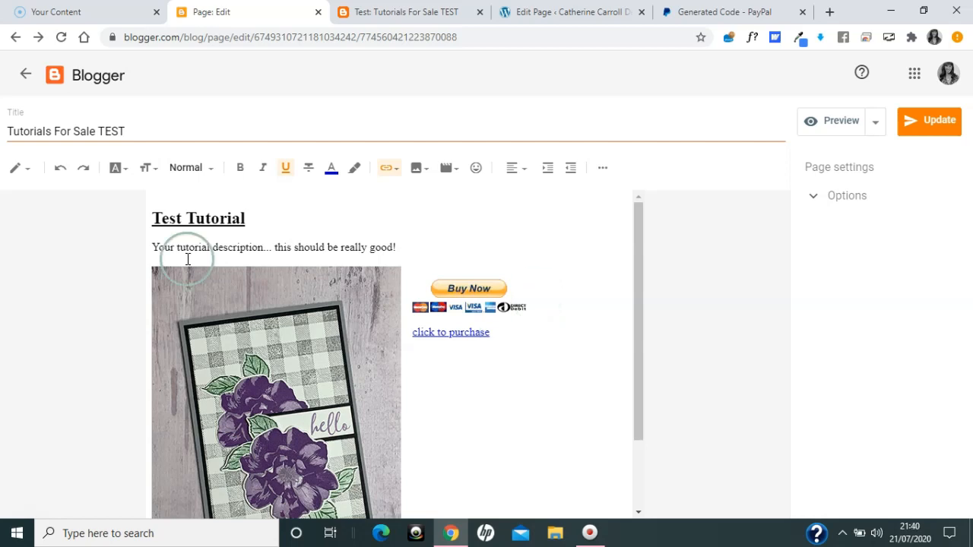
left_click(29, 172)
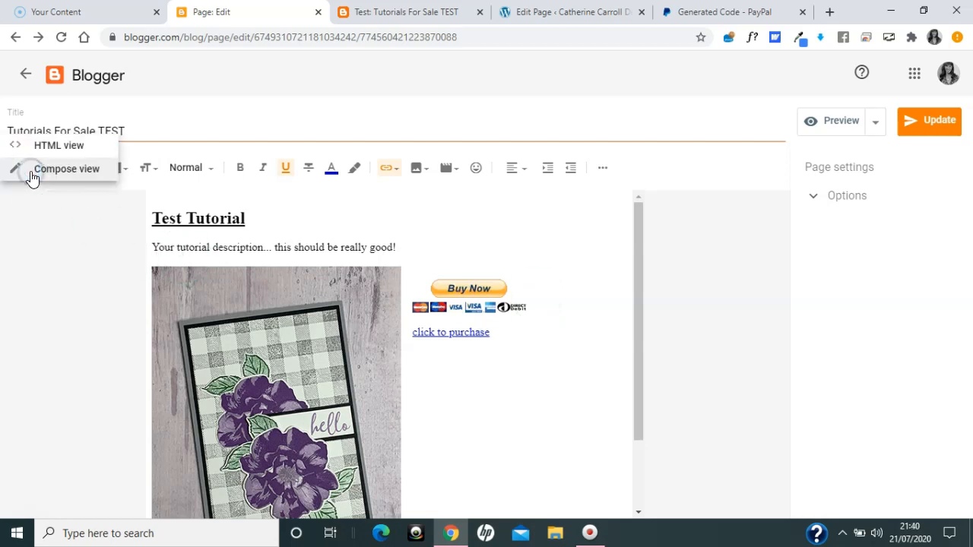
left_click(52, 150)
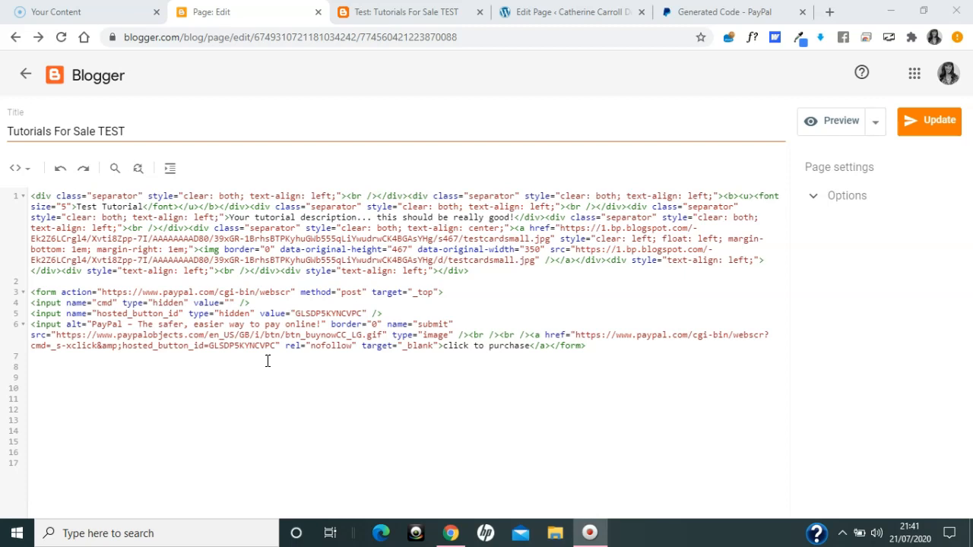
left_click(55, 335)
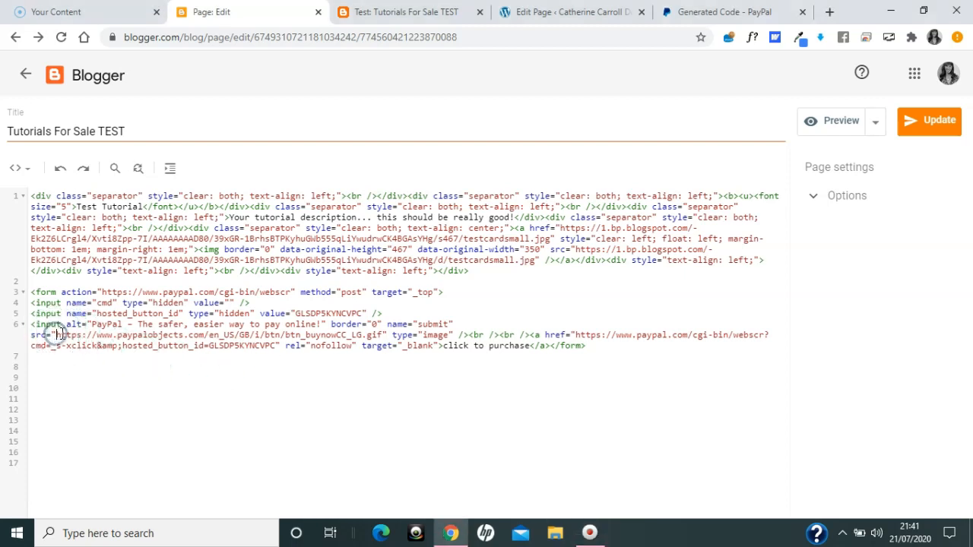
left_click(382, 334, "shift")
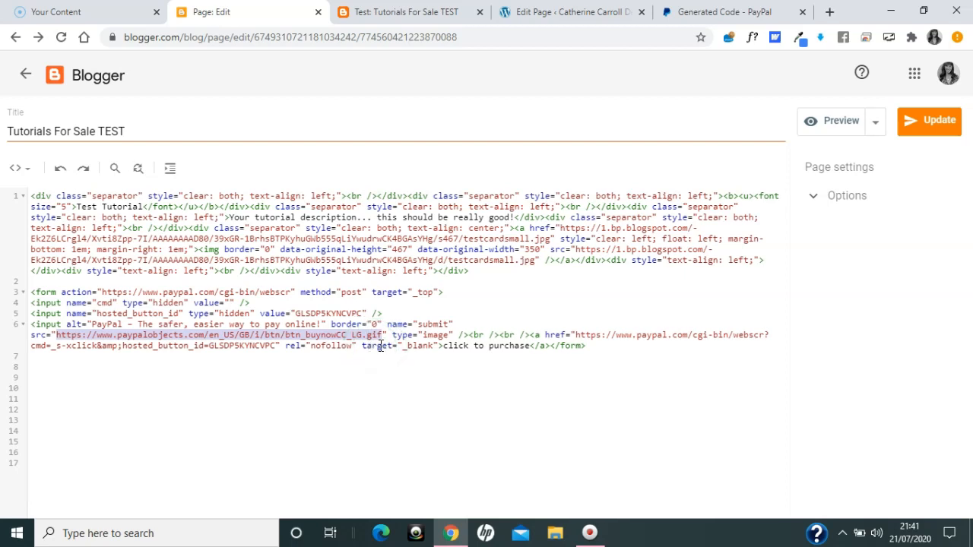
right_click(322, 334)
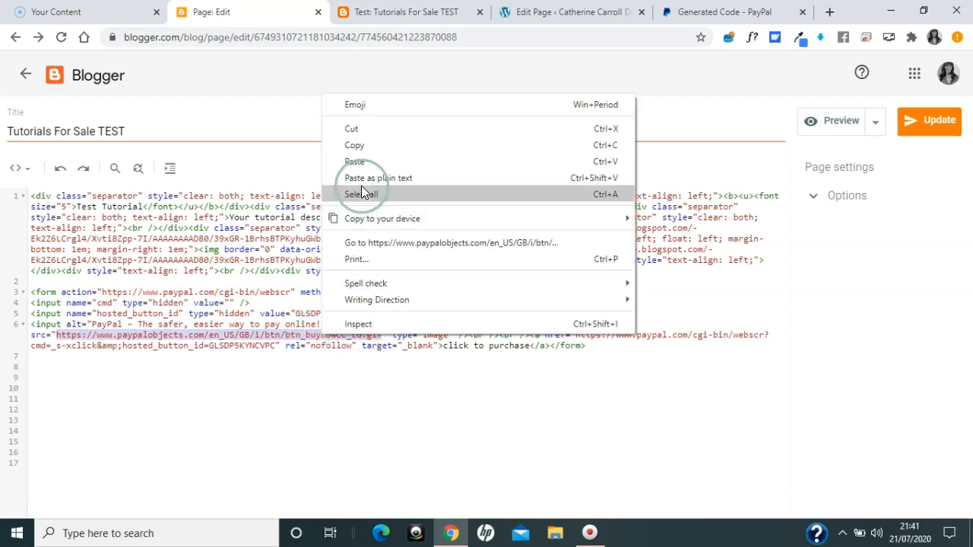
left_click(368, 146)
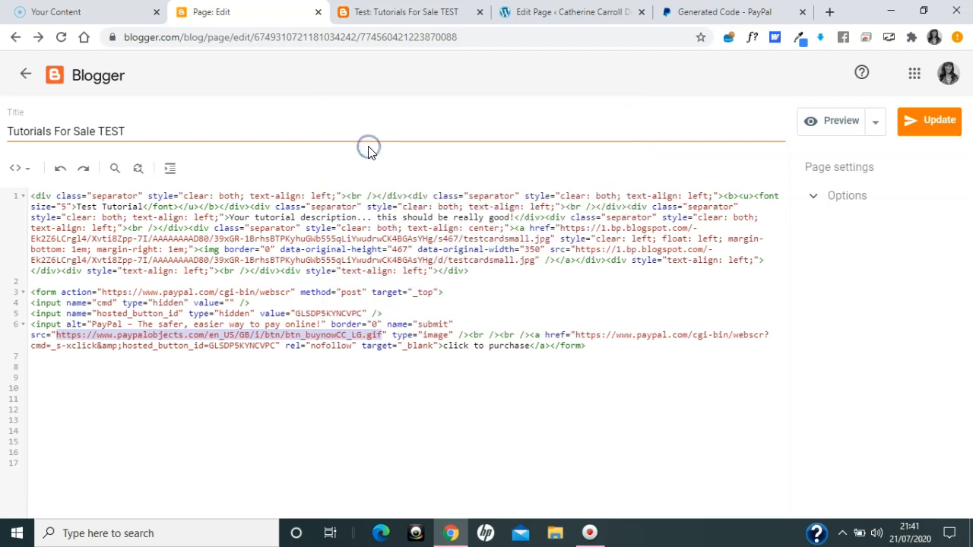
Return to Compose view and add a new line below the "click to purchase" link.
left_click(24, 169)
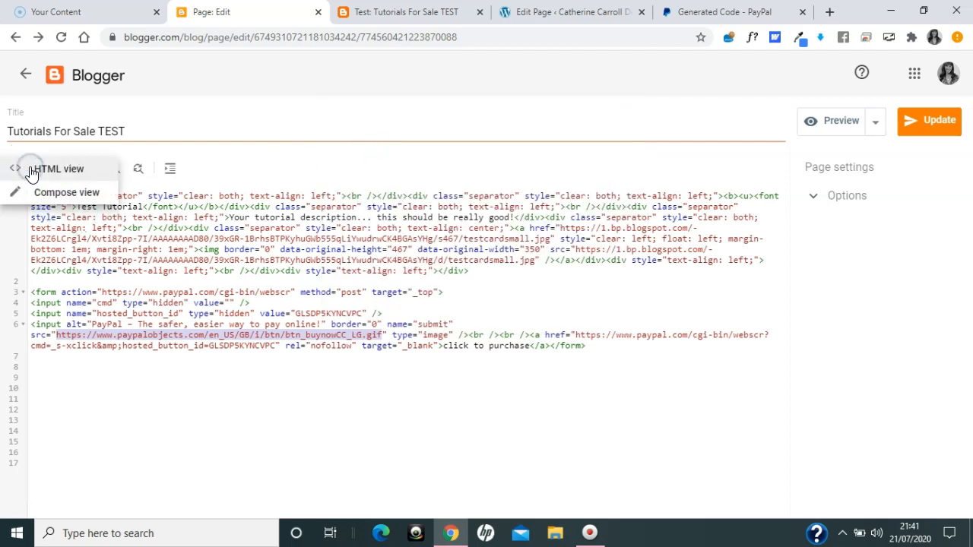
left_click(40, 194)
left_click(499, 335)
key("Return")
left_click(425, 366)
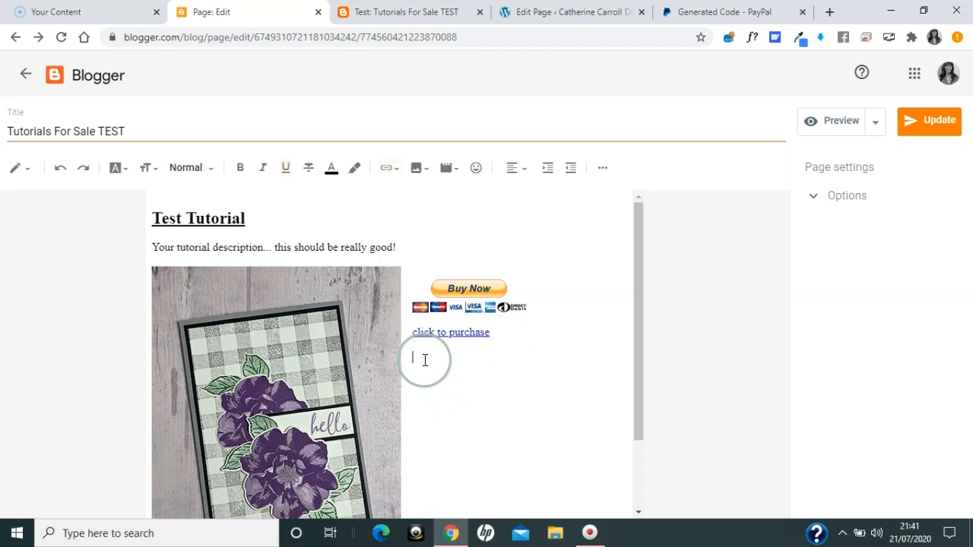
Insert the Buy Now image by its copied PayPal URL at the new line below the link.
left_click(424, 171)
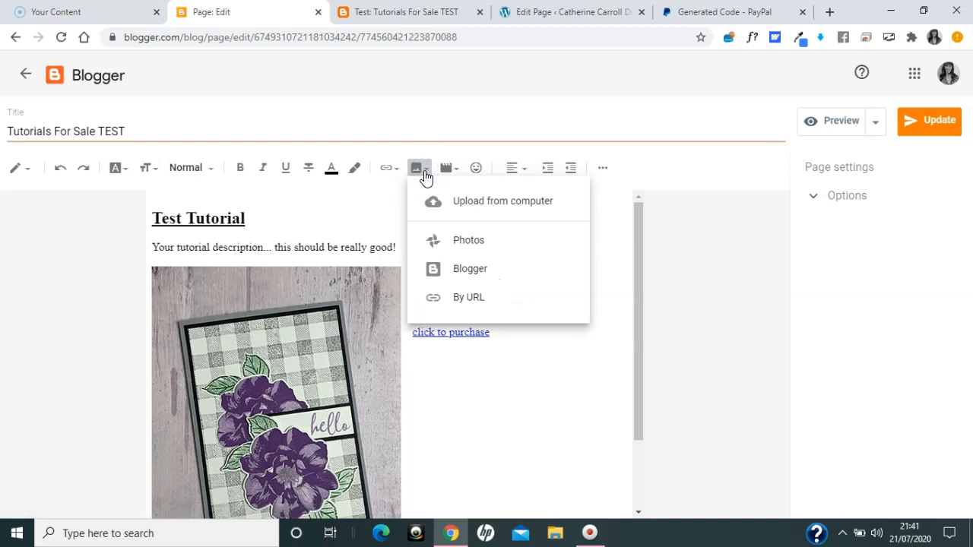
left_click(498, 301)
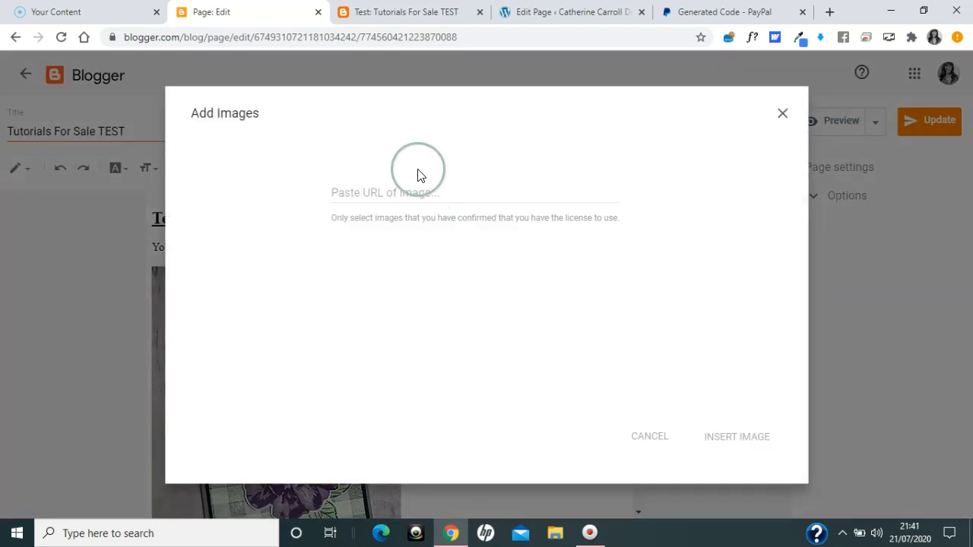
left_click(422, 185)
key("ctrl+v")
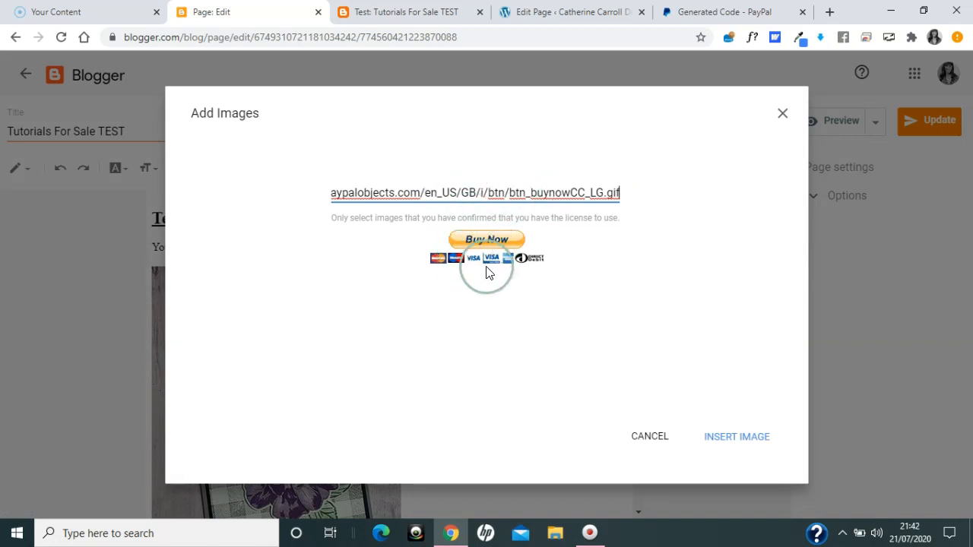
left_click(730, 439)
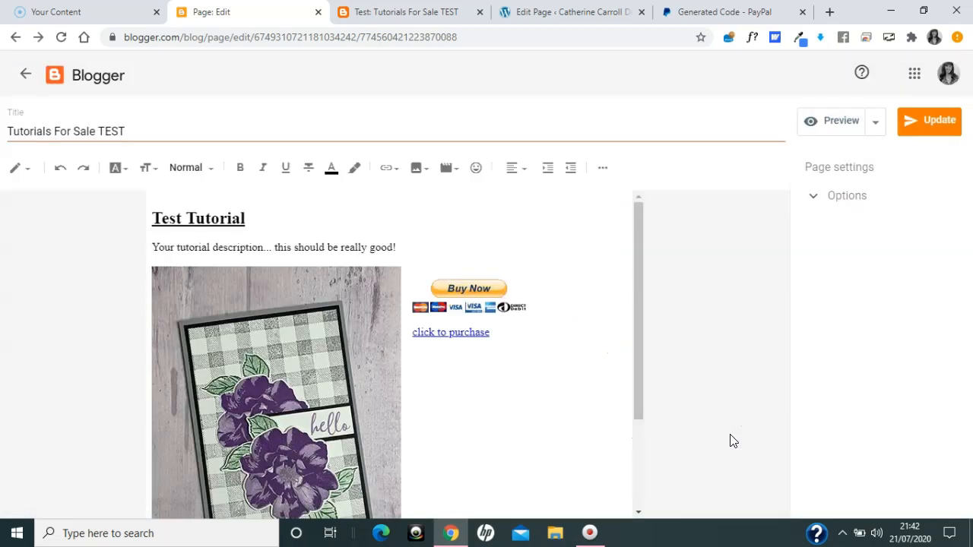
Move the inserted Buy Now image up beside the tutorial photo, beneath the "click to purchase" link.
left_click_drag(639, 320, 636, 447)
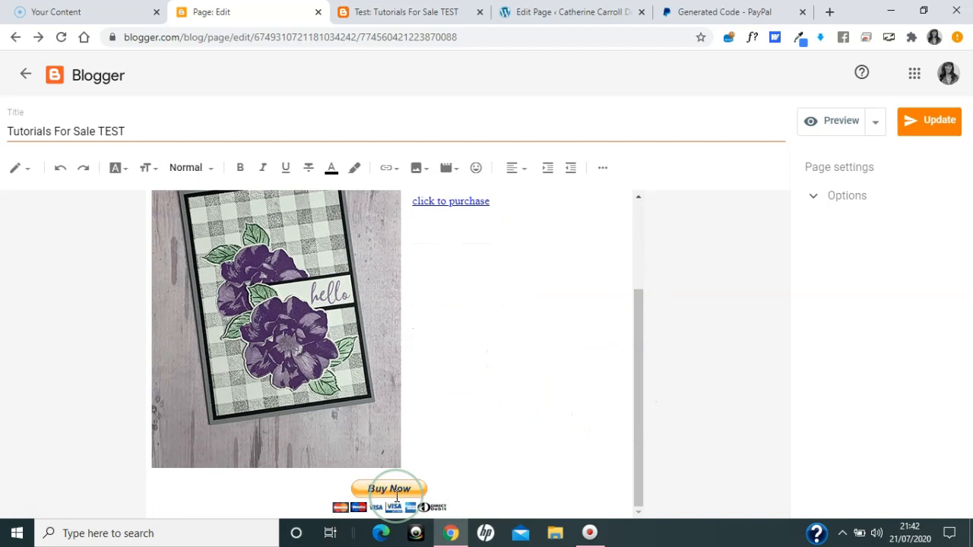
left_click(315, 497)
key("BackSpace")
key("BackSpace")
key("Return")
key("Return")
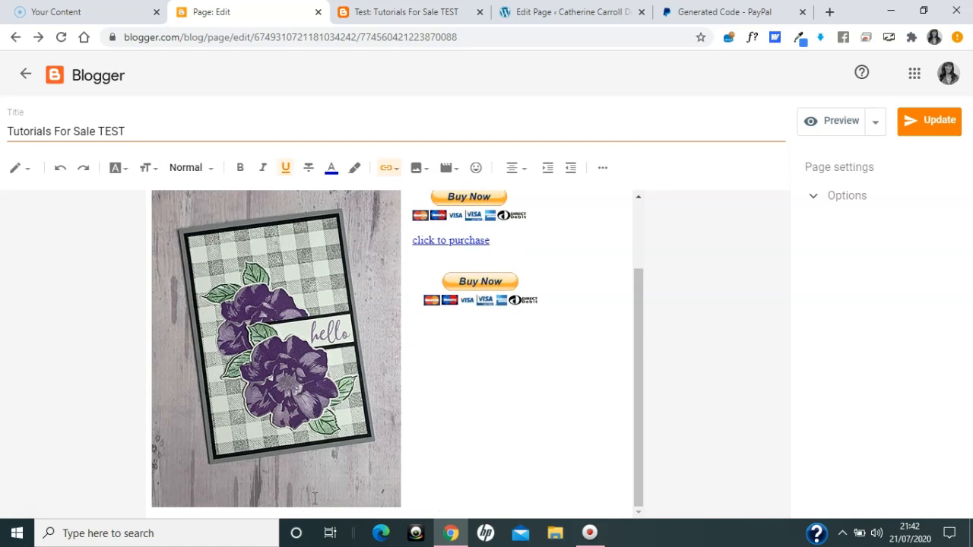
left_click_drag(635, 411, 640, 401)
left_click(491, 353)
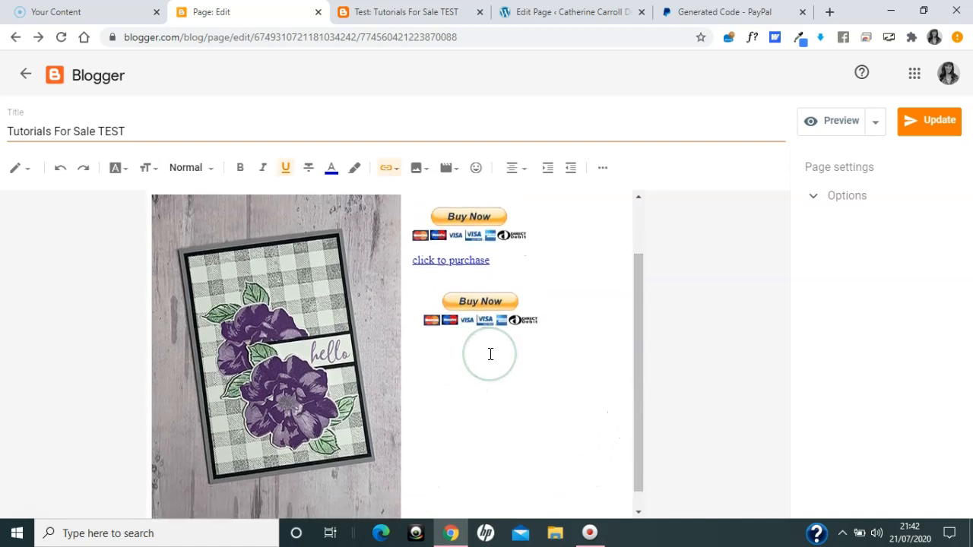
Open the link of the lower Buy Now image for editing and clear its existing web address.
left_click(486, 298)
left_click(479, 299)
left_click(478, 300)
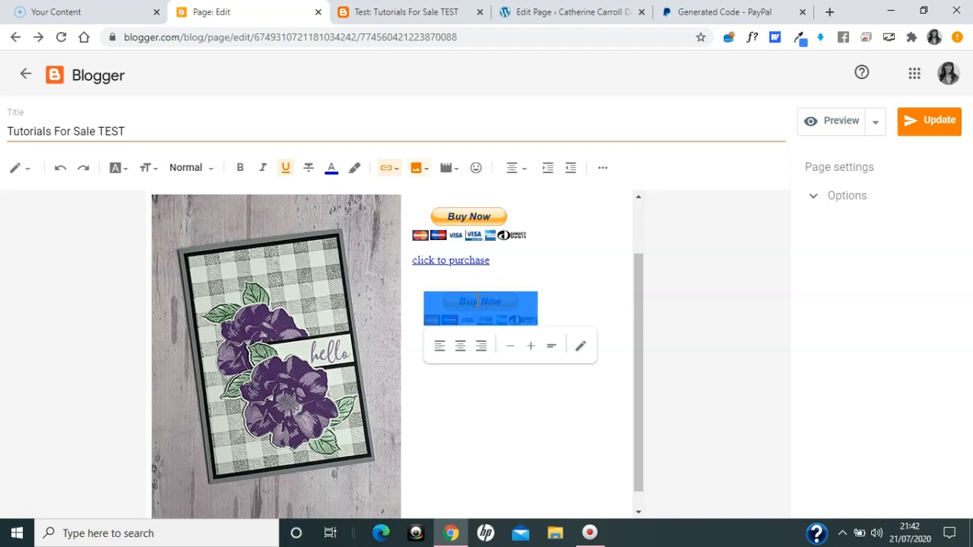
left_click(389, 170)
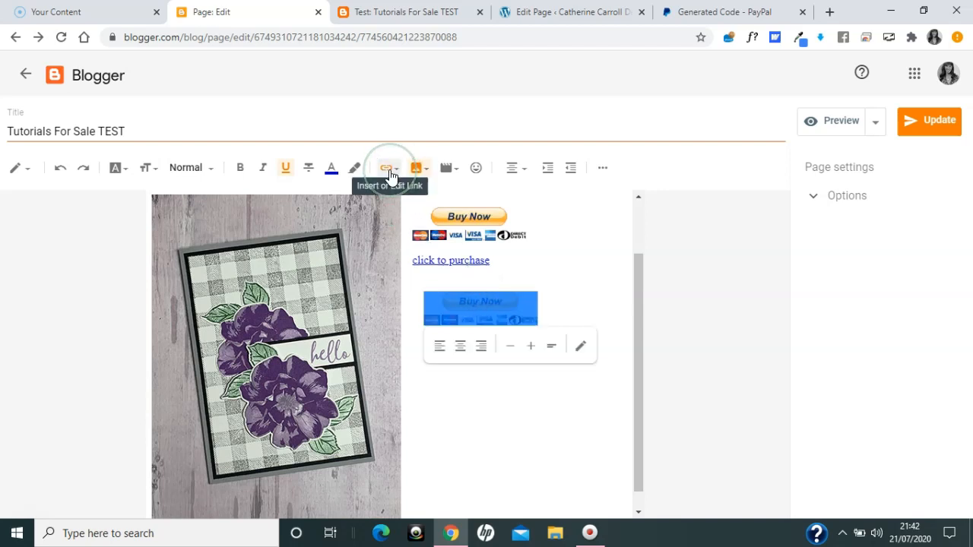
left_click(389, 172)
left_click(443, 201)
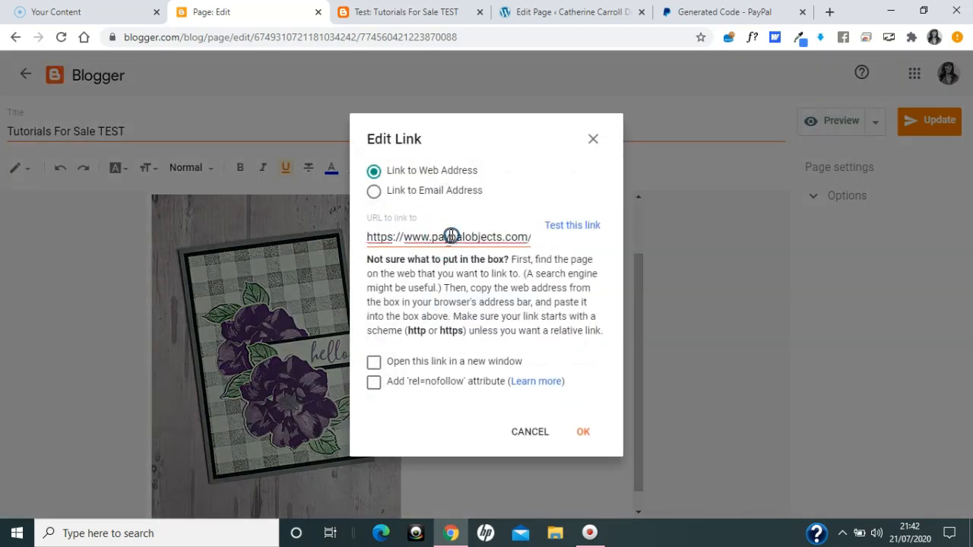
triple_click(452, 237)
key("BackSpace")
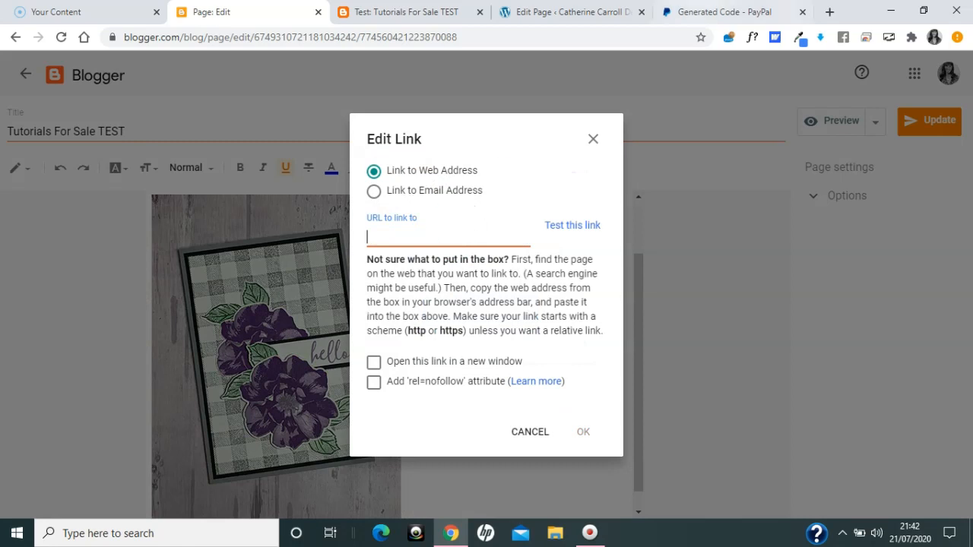
Copy the email payment link from PayPal's generated button code page.
left_click(707, 12)
left_click(595, 275)
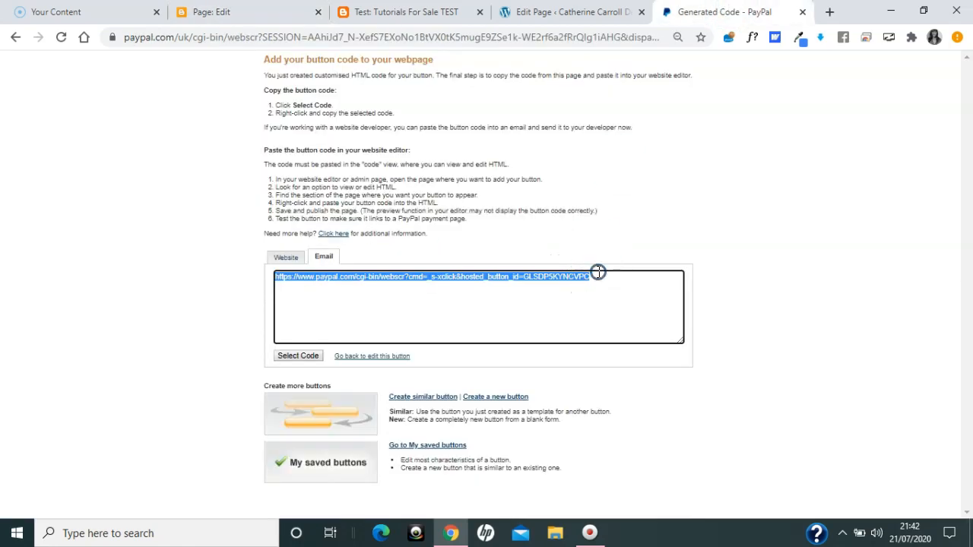
right_click(572, 273)
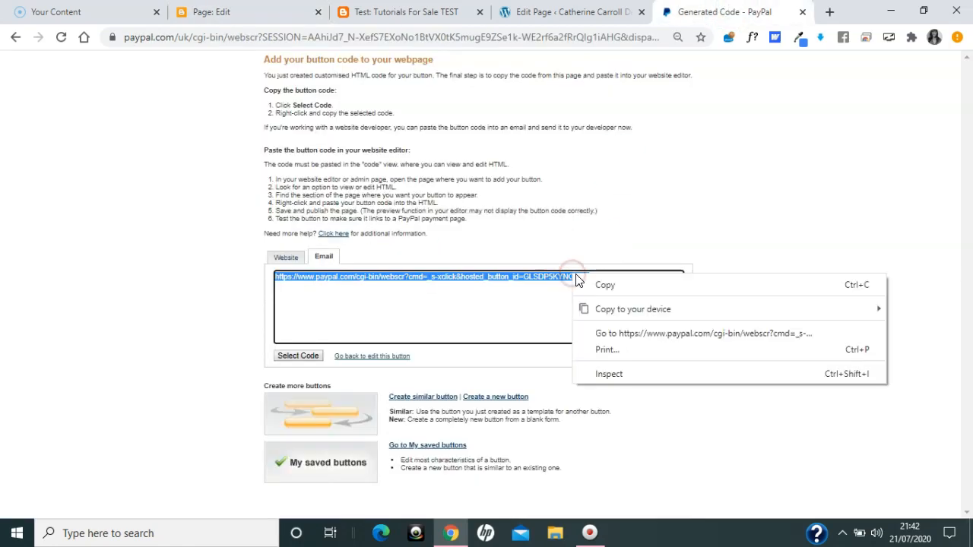
left_click(602, 285)
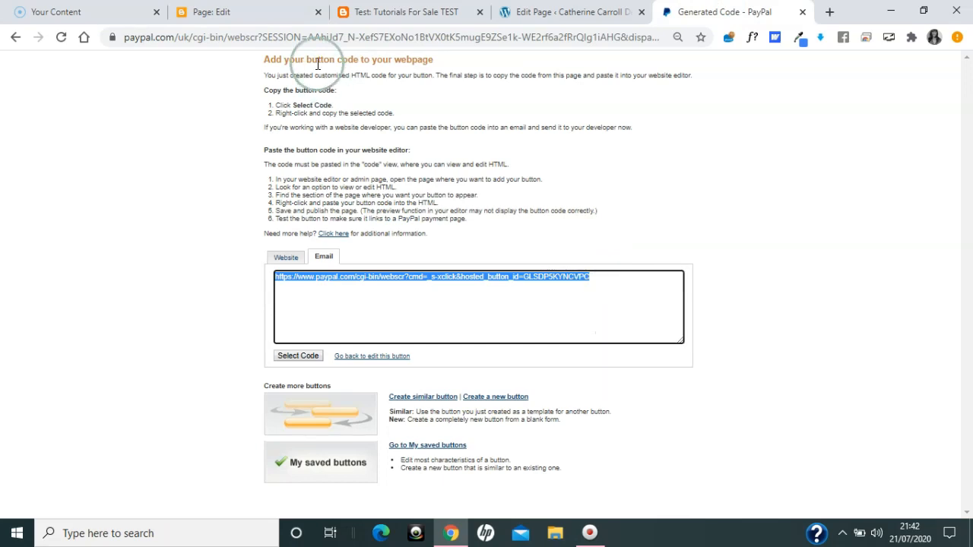
Link the lower Buy Now image to the copied PayPal address, opening in a new window with the rel=nofollow attribute.
left_click(242, 11)
left_click(424, 228)
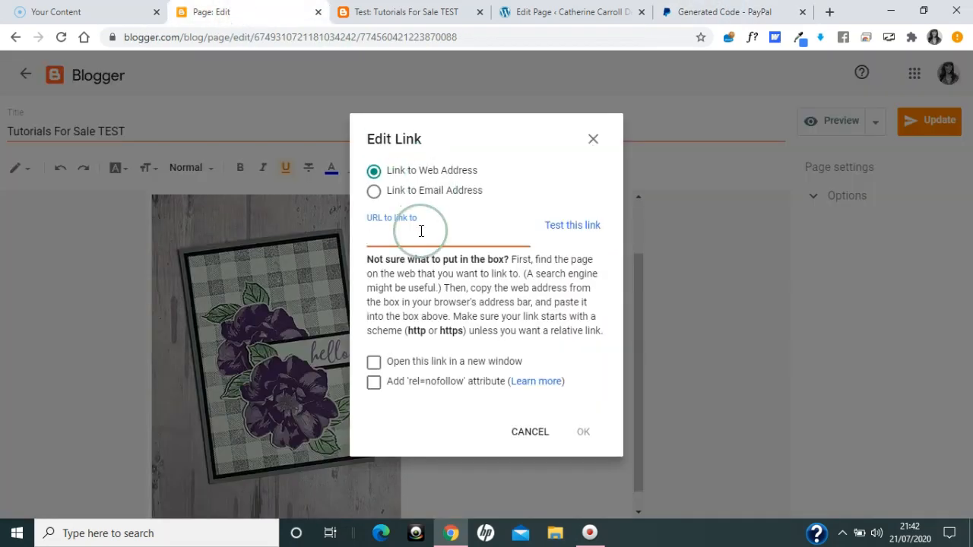
key("ctrl+v")
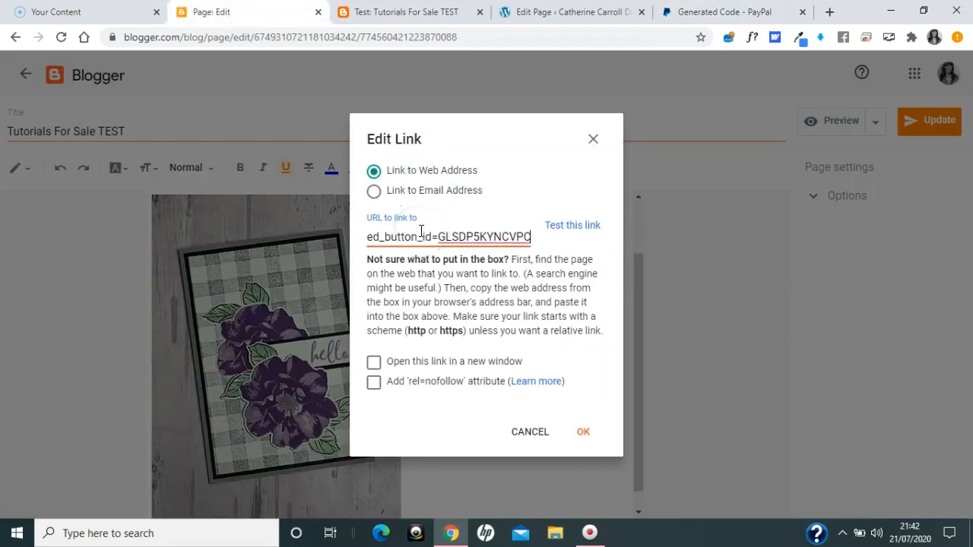
left_click(373, 362)
left_click(373, 382)
left_click(555, 411)
left_click(582, 431)
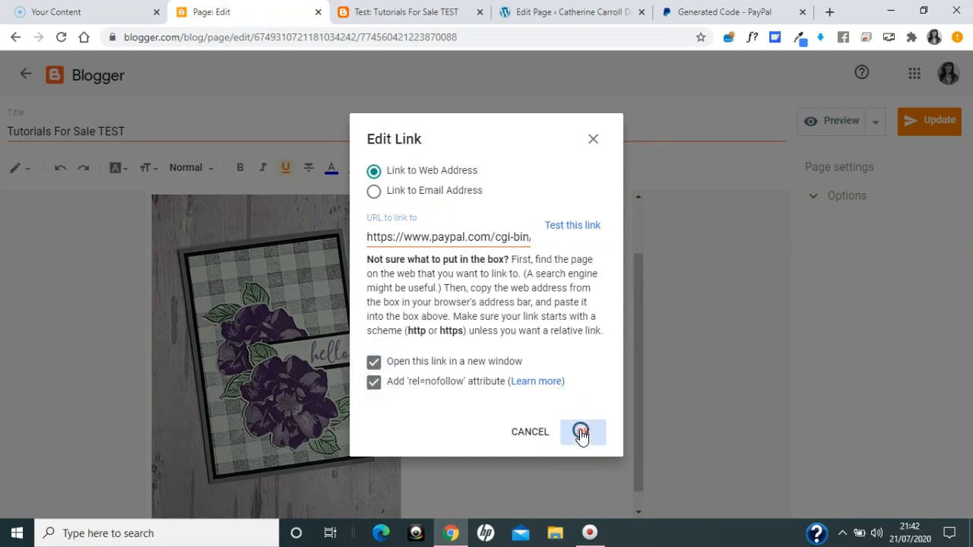
left_click(522, 379)
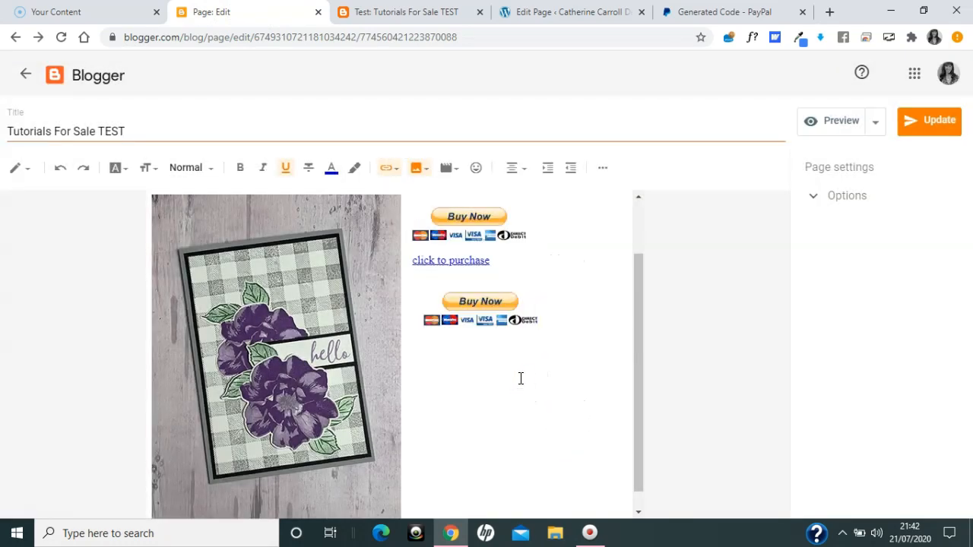
Publish the updated Blogger page with the linked Buy Now image.
left_click(498, 307)
left_click(476, 263)
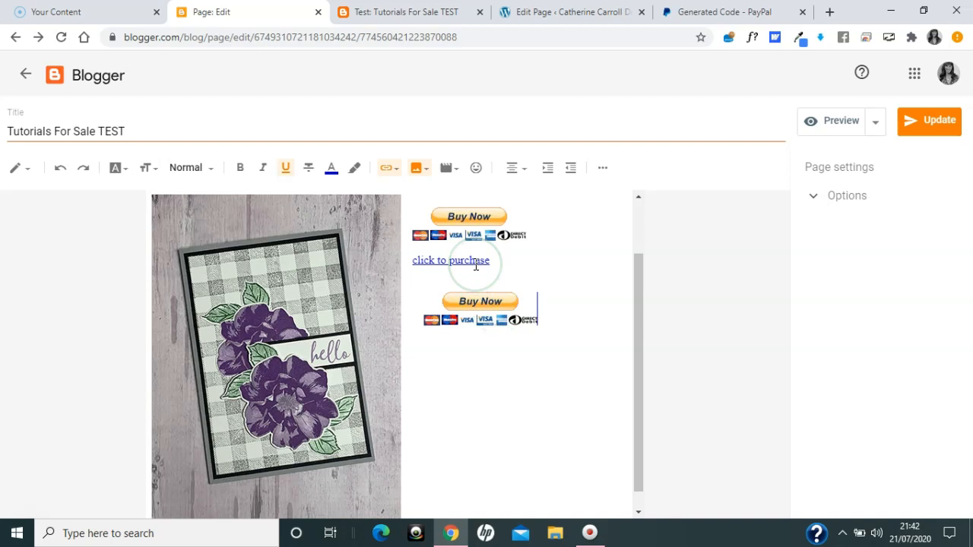
left_click(494, 349)
left_click(935, 126)
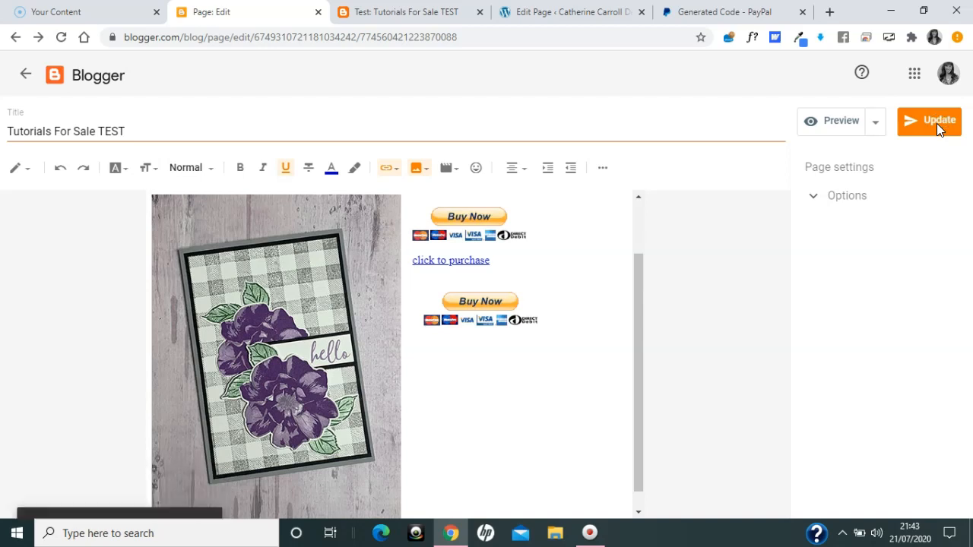
Reload the published tutorials page, test the lower Buy Now image through to PayPal, and close the PayPal page.
left_click(394, 13)
left_click(402, 37)
key("Return")
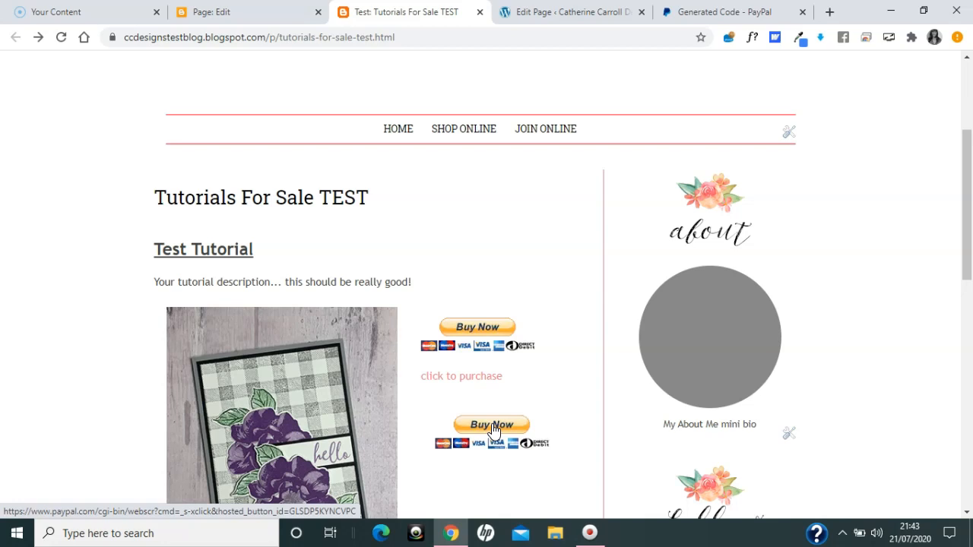
left_click(492, 427)
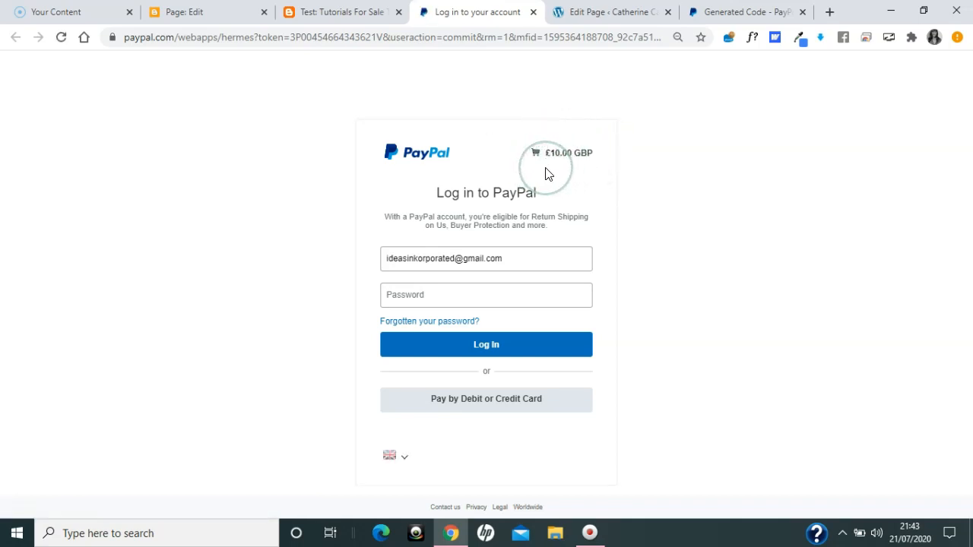
left_click(533, 12)
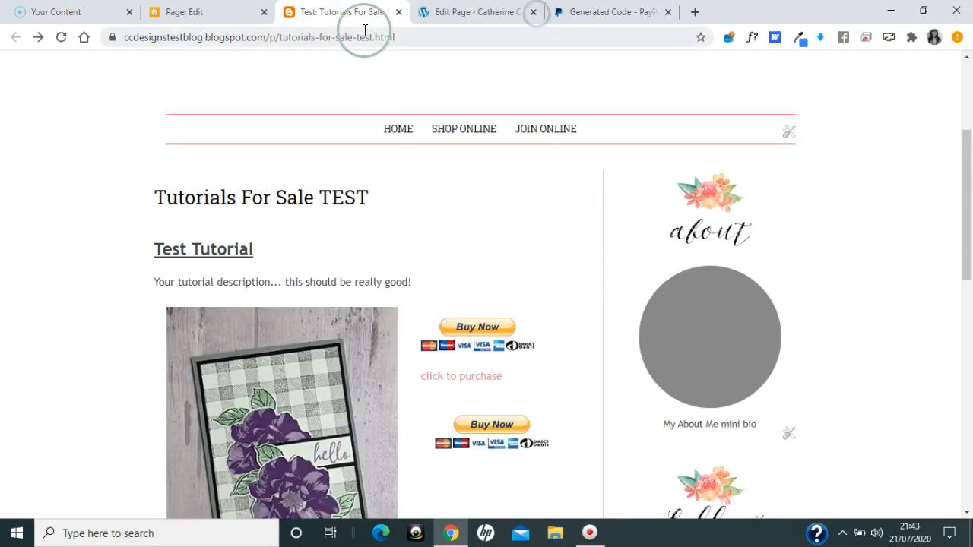
Add "You want to get people to buy this!" to the tutorial description in the Blogger editor and update the page.
left_click(184, 12)
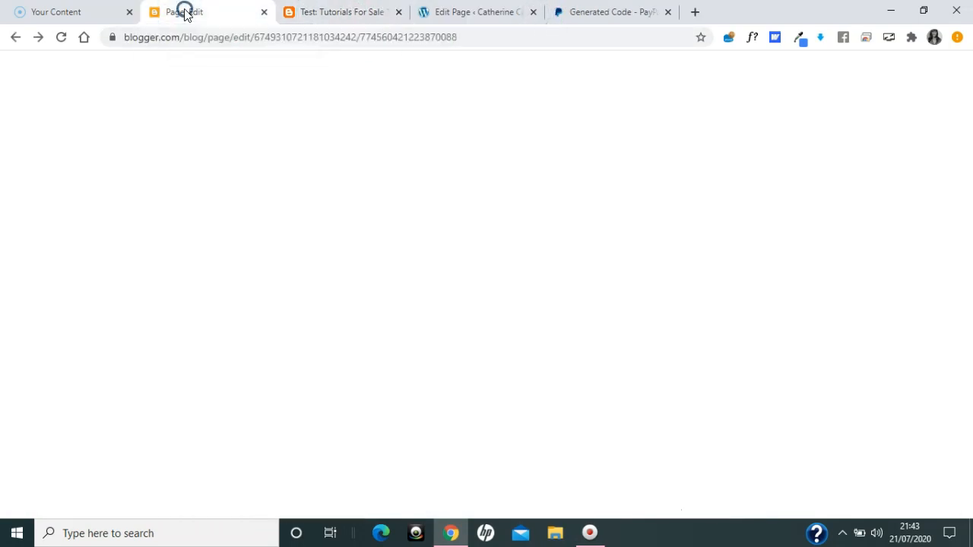
left_click_drag(637, 322, 641, 233)
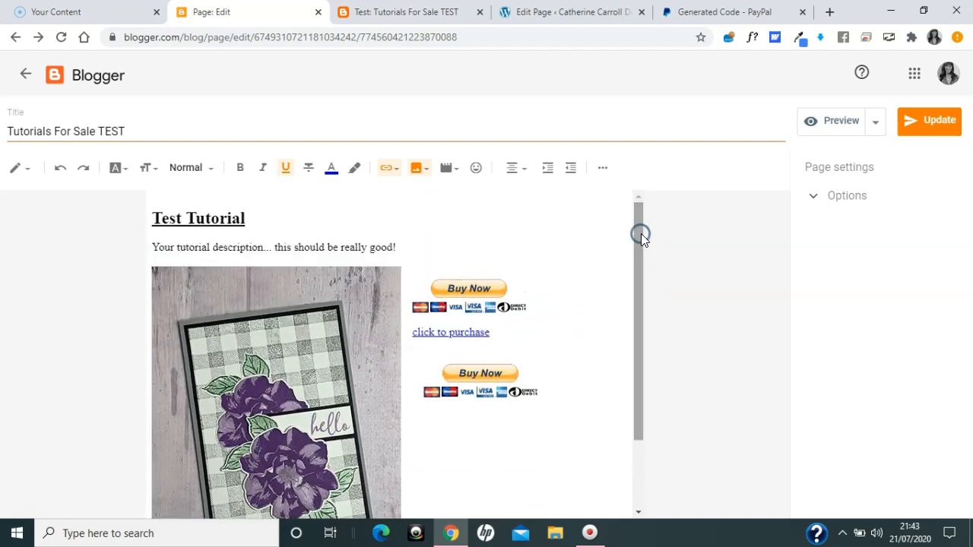
left_click(416, 255)
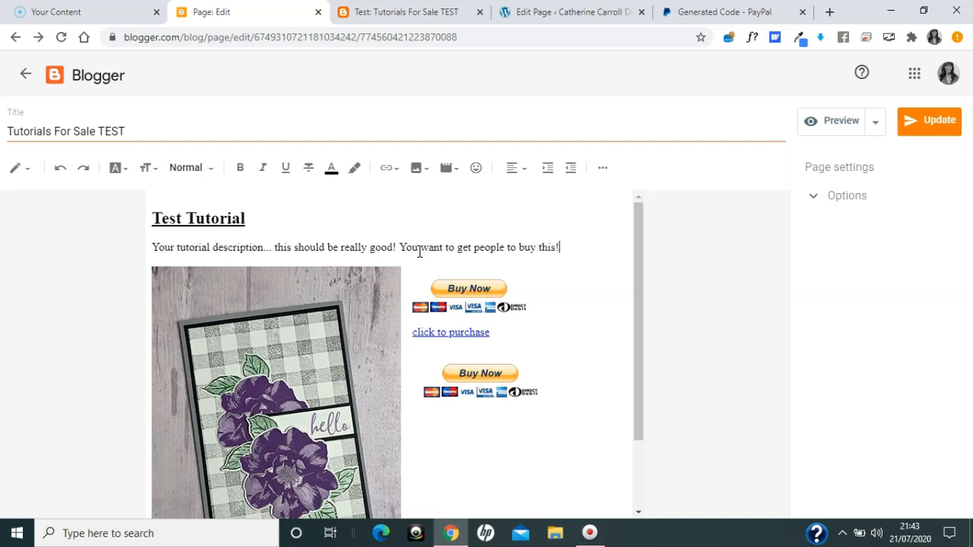
left_click(925, 126)
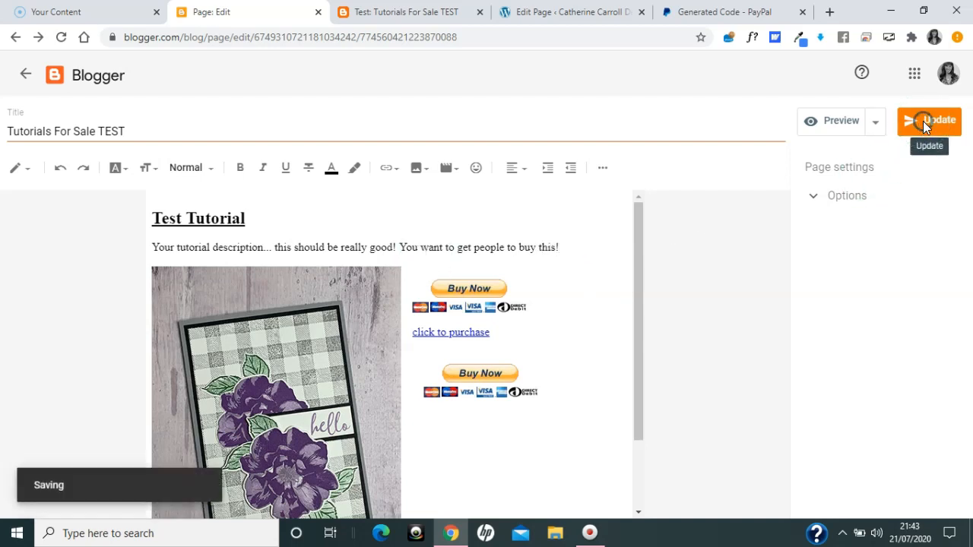
Reload the published page with the edited description, retest the lower Buy Now image, and close the PayPal page.
left_click(403, 11)
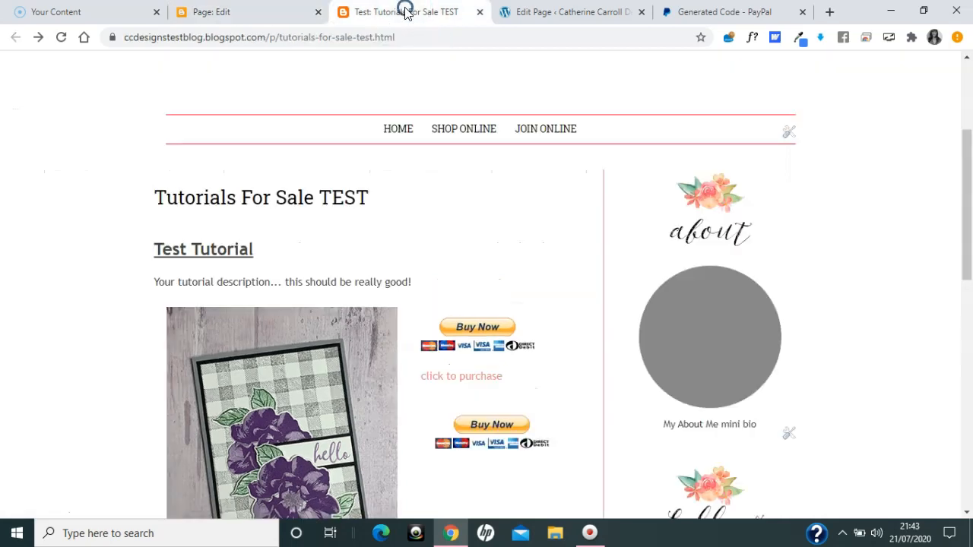
left_click(410, 37)
key("Return")
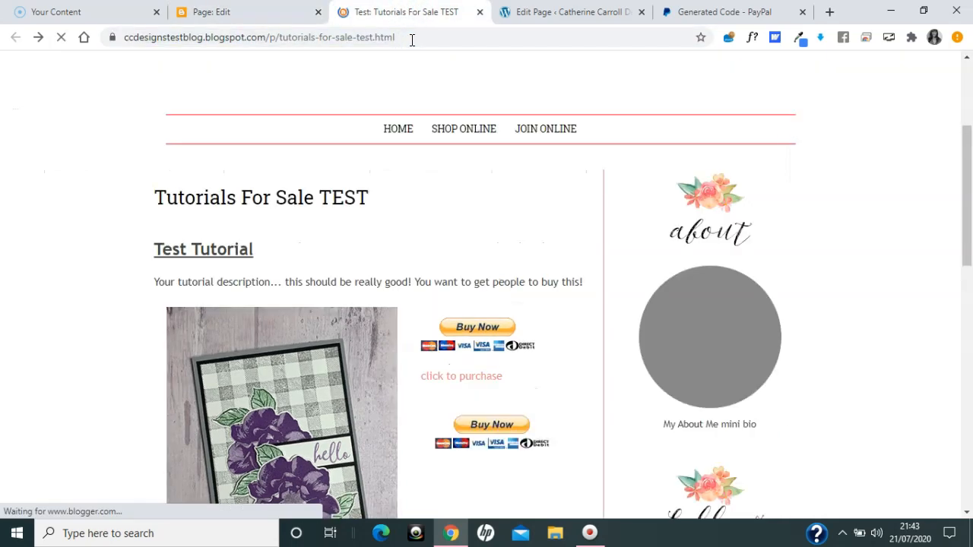
key("Down")
key("Down")
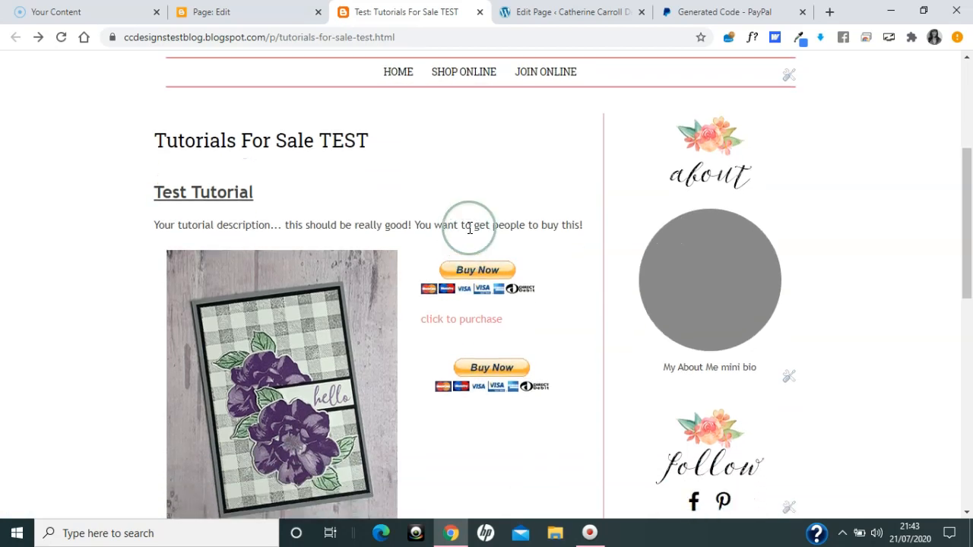
left_click(492, 370)
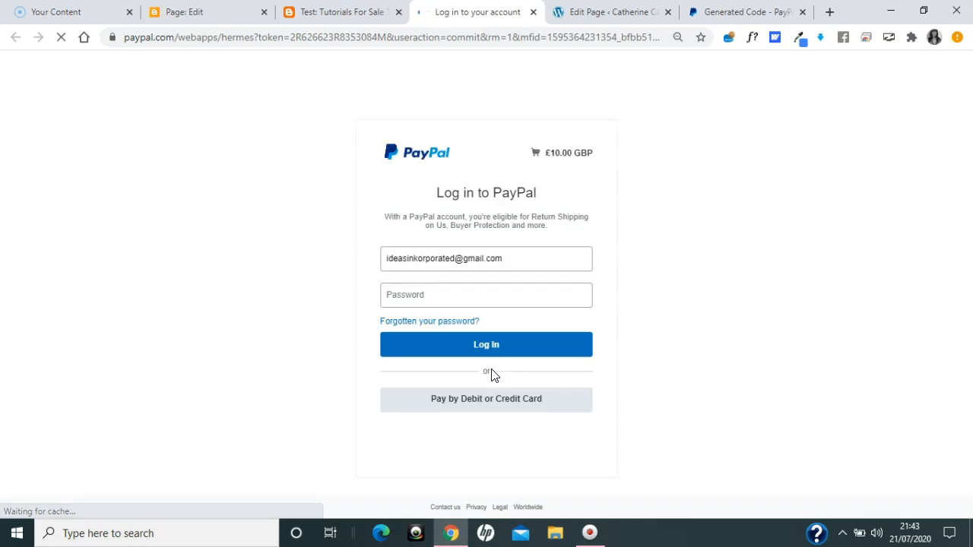
left_click(608, 163)
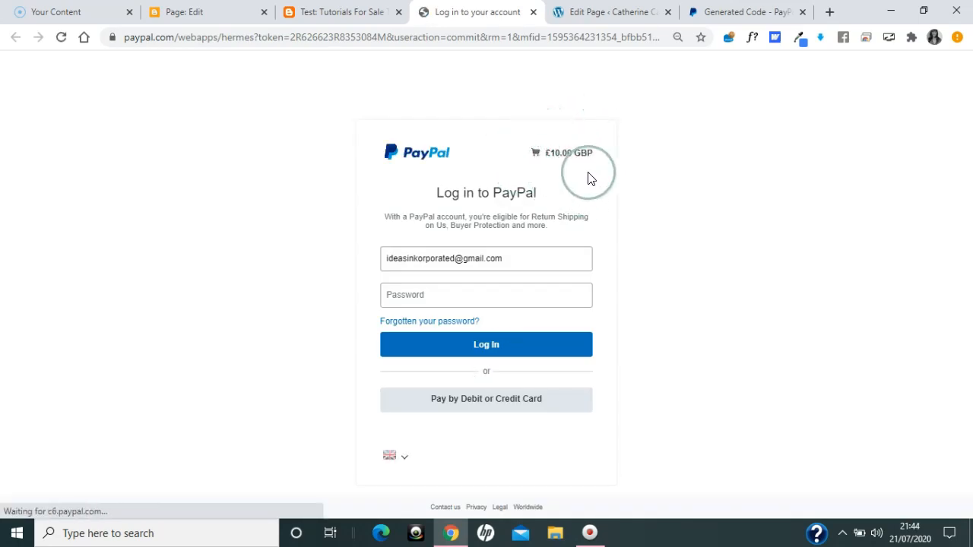
left_click(536, 15)
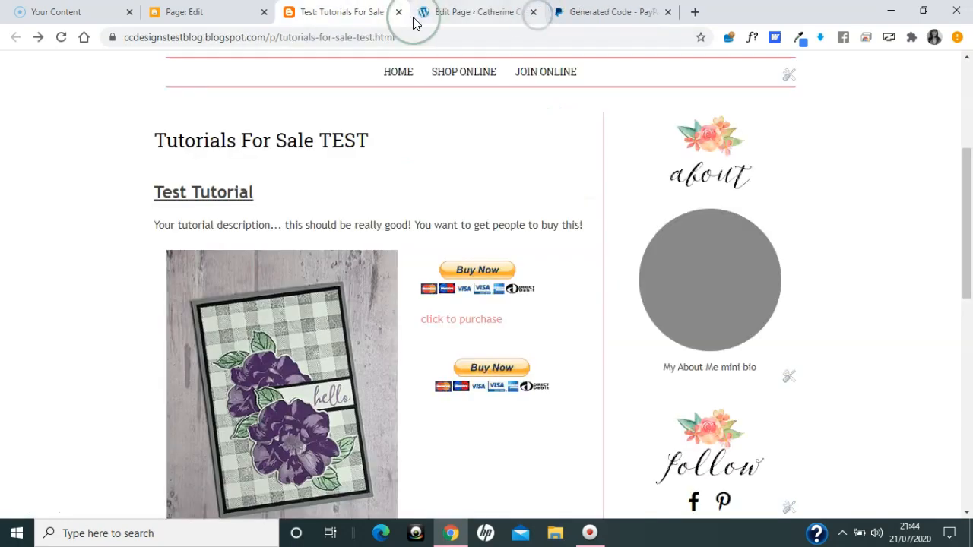
Test the original Buy Now button above the "click to purchase" link and close the PayPal page it opens.
left_click(543, 373)
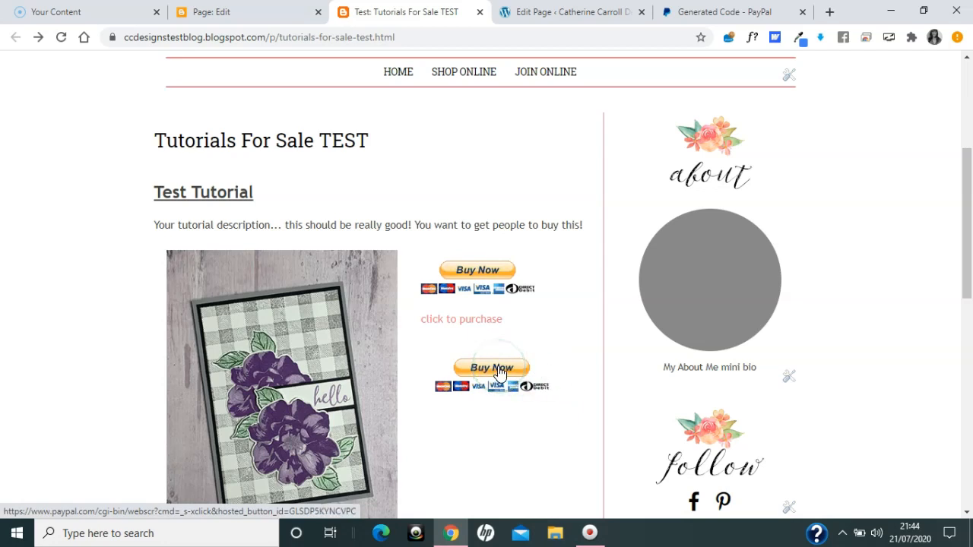
left_click(487, 275)
left_click(482, 10)
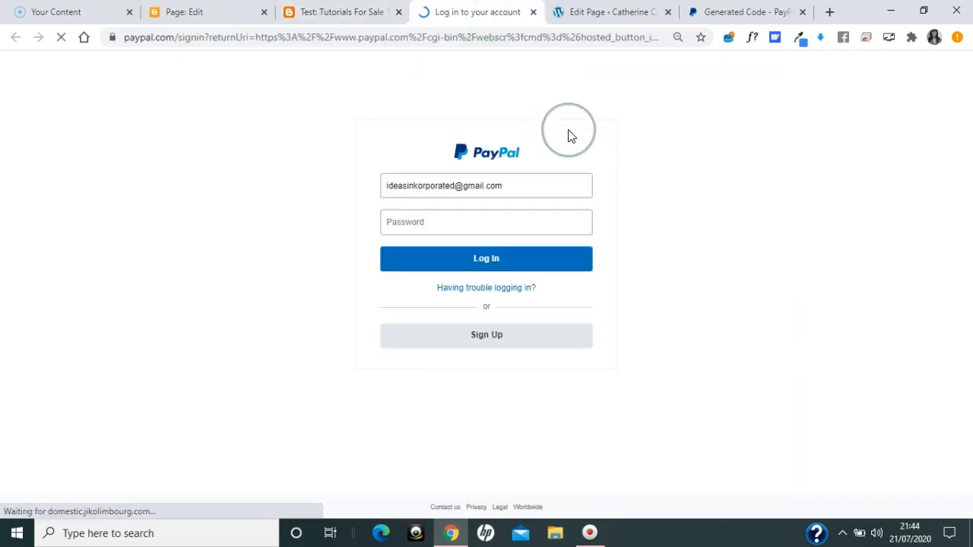
left_click(533, 12)
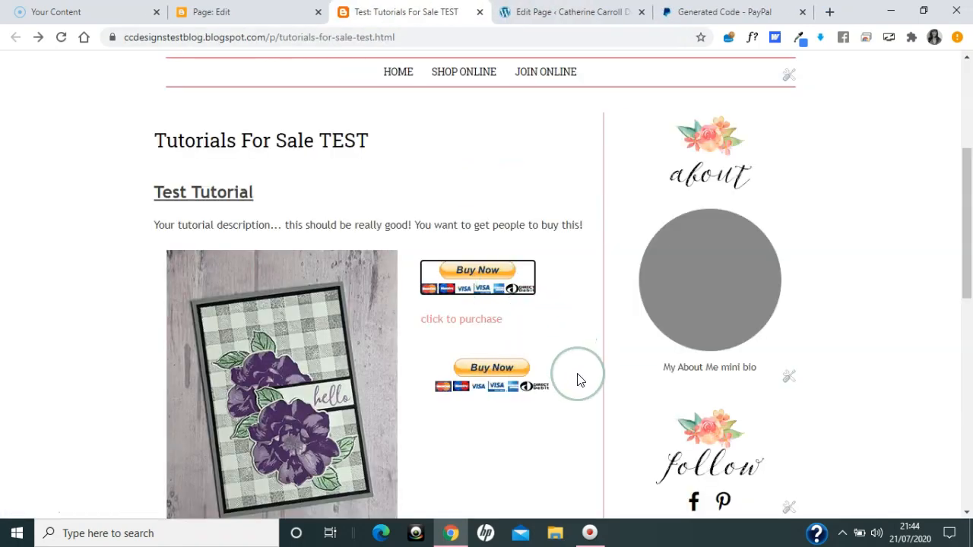
left_click(537, 423)
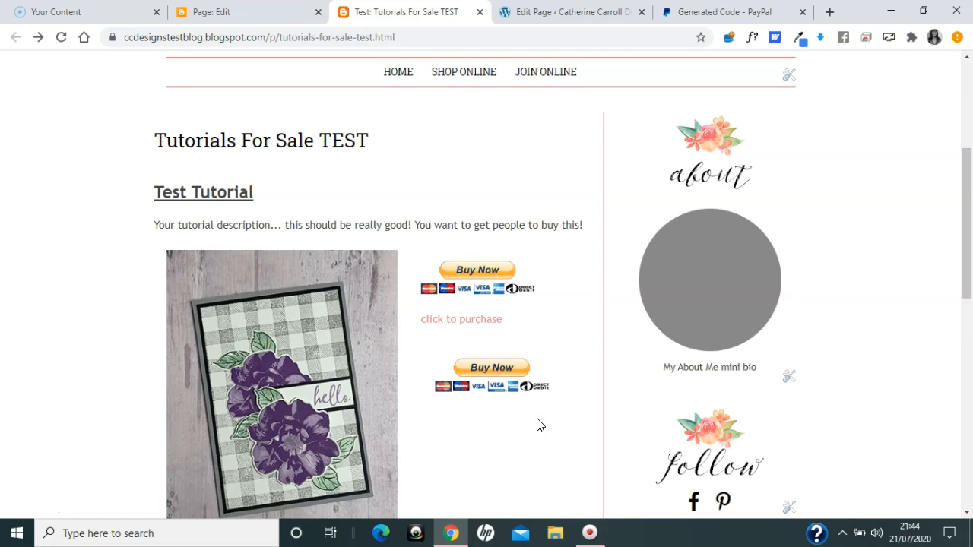
Switch to the WordPress page editor and duplicate the Media & Text block containing the test tutorial.
left_click(552, 19)
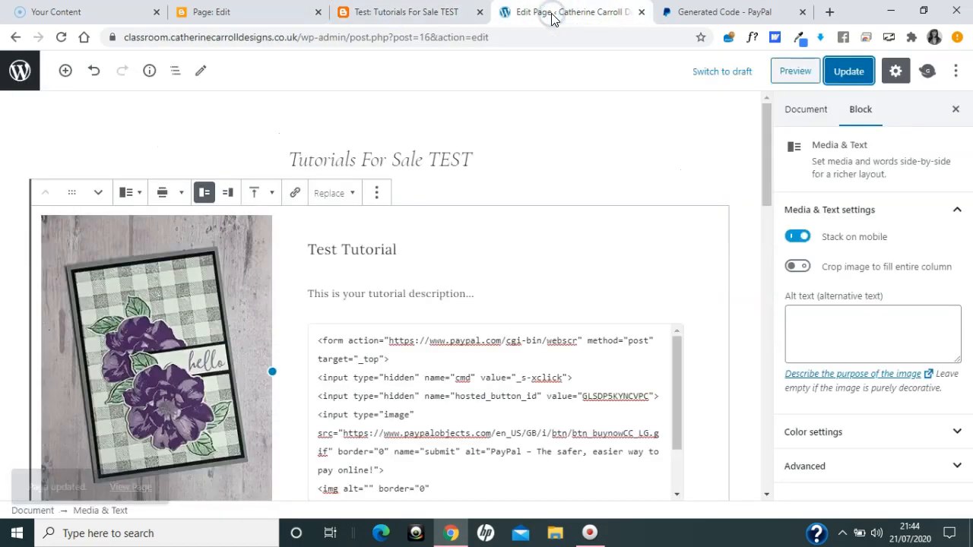
left_click_drag(769, 196, 774, 228)
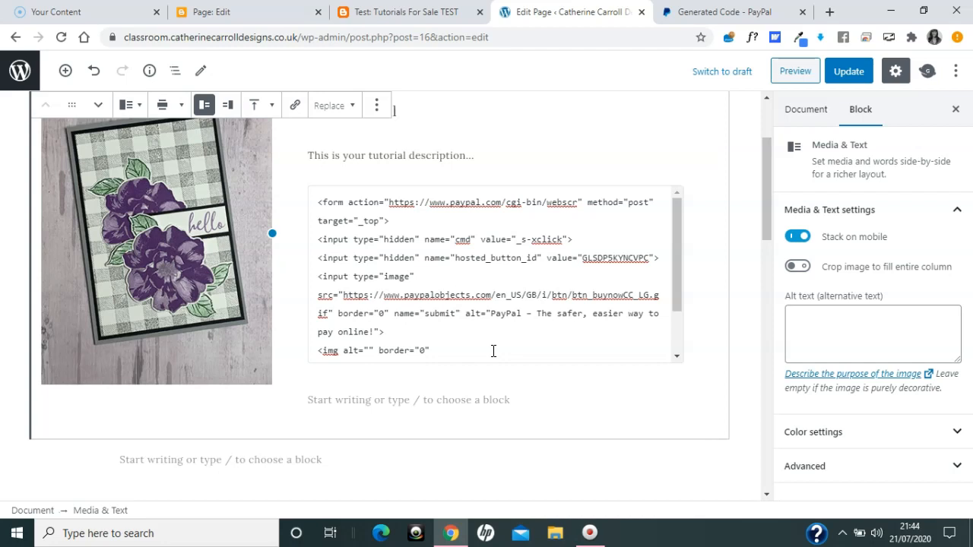
left_click_drag(766, 220, 770, 195)
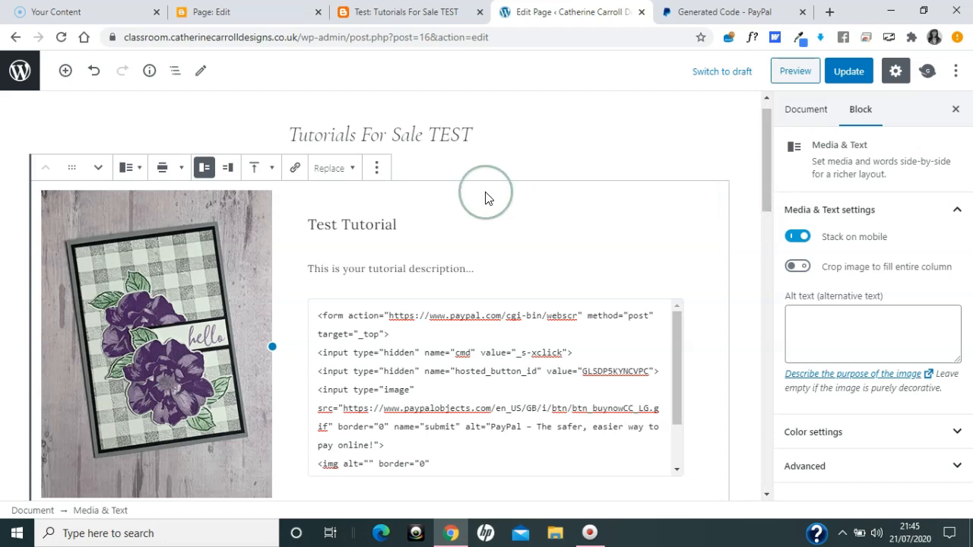
left_click(377, 169)
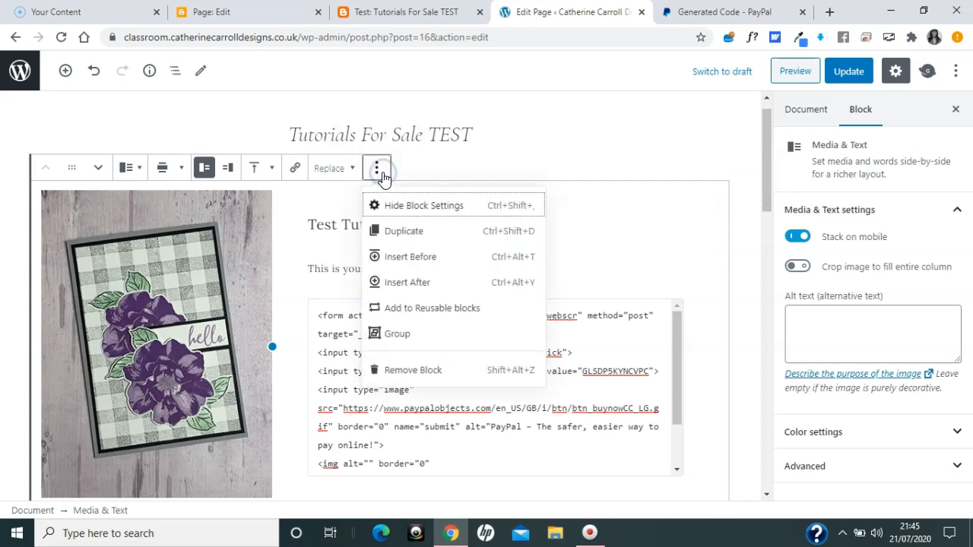
left_click(416, 240)
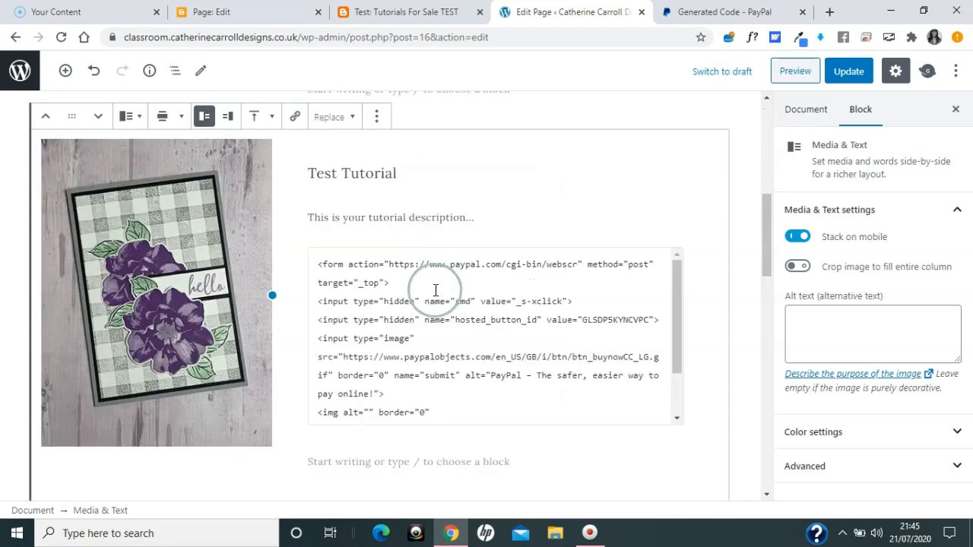
Extend the heading of the duplicated tutorial block to read "Test Tutorial v2".
mouse_move(756, 244)
left_mouse_down()
mouse_move(768, 176)
mouse_move(764, 238)
left_mouse_up()
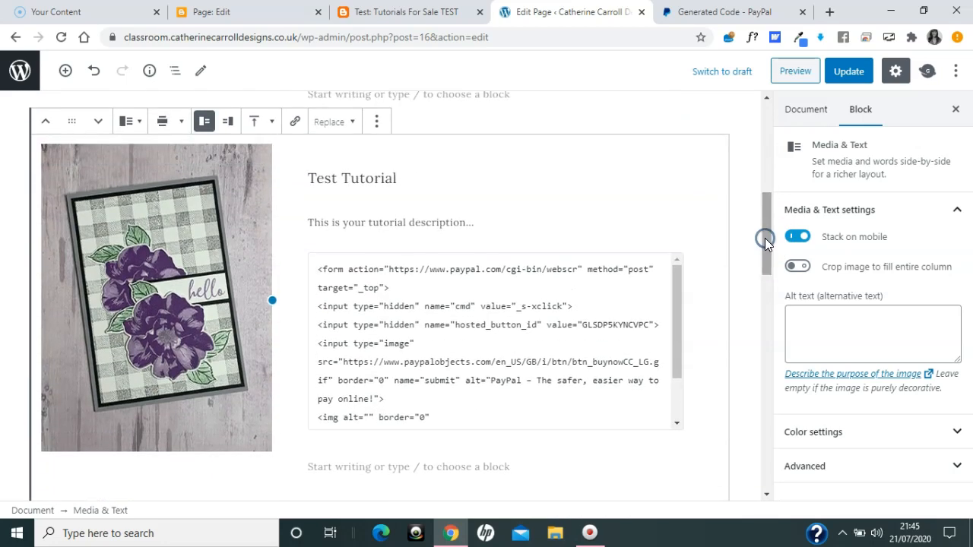
left_click(415, 174)
type("v2")
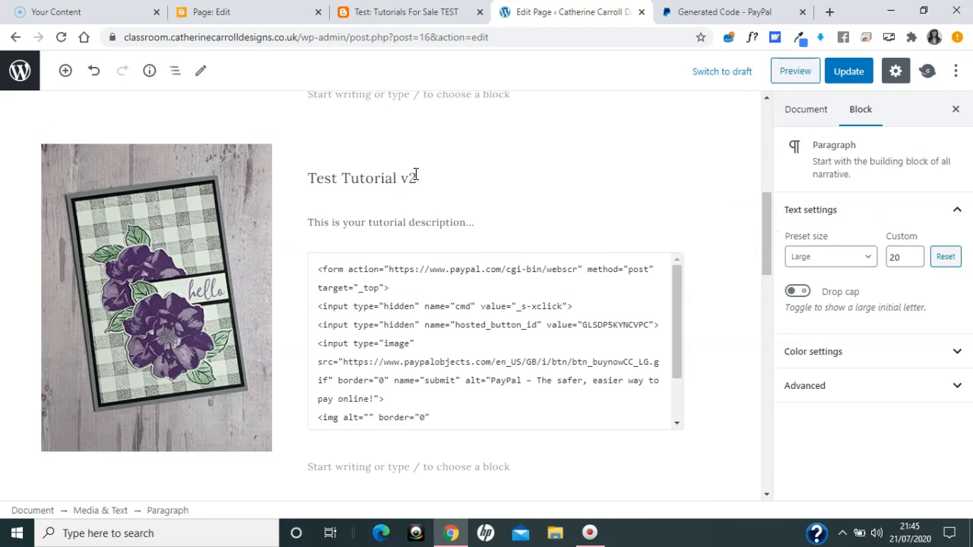
Remove the Custom HTML block with the PayPal button code from the Test Tutorial v2 copy.
left_click(437, 413)
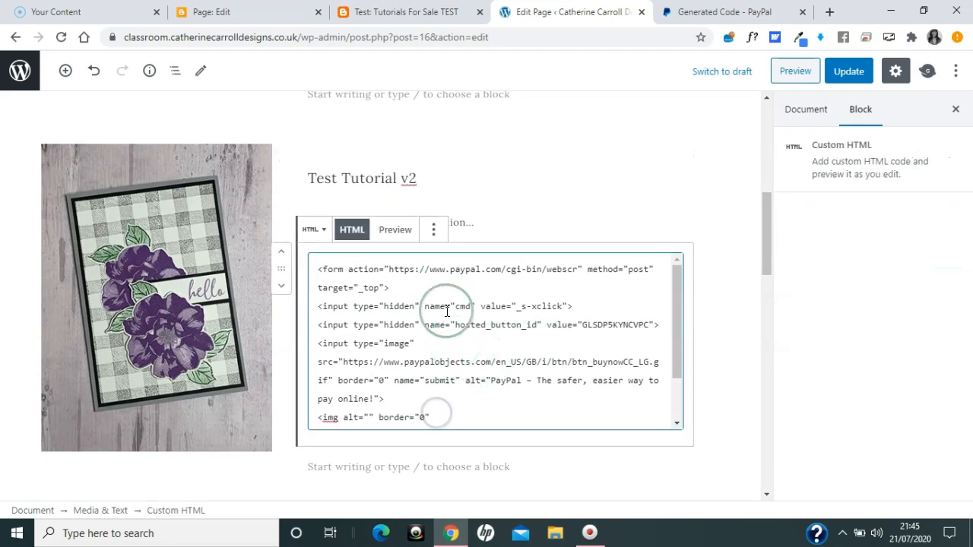
left_click(433, 229)
left_click(485, 465)
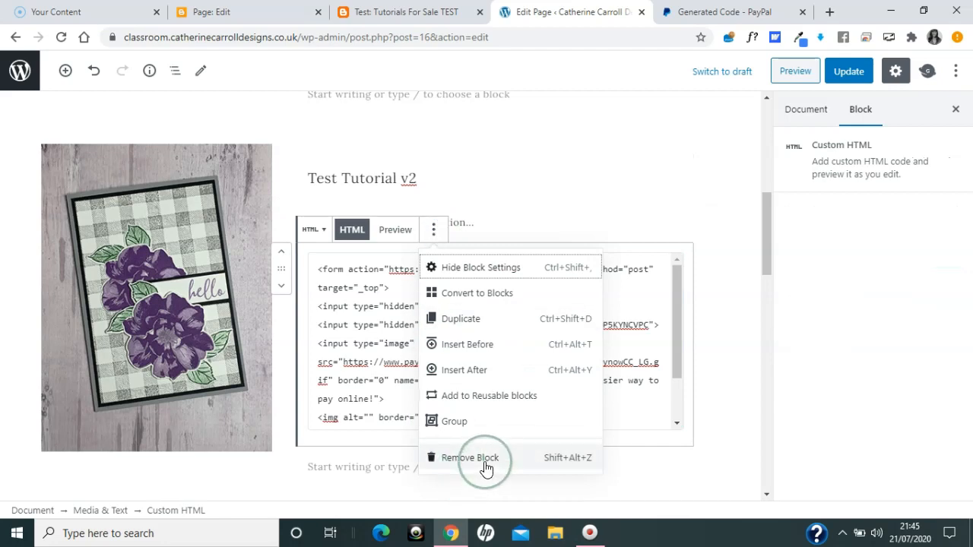
Insert a paragraph reading "Click to purchase" beneath the tutorial description in the v2 block.
left_click_drag(765, 234, 765, 232)
left_click(394, 237)
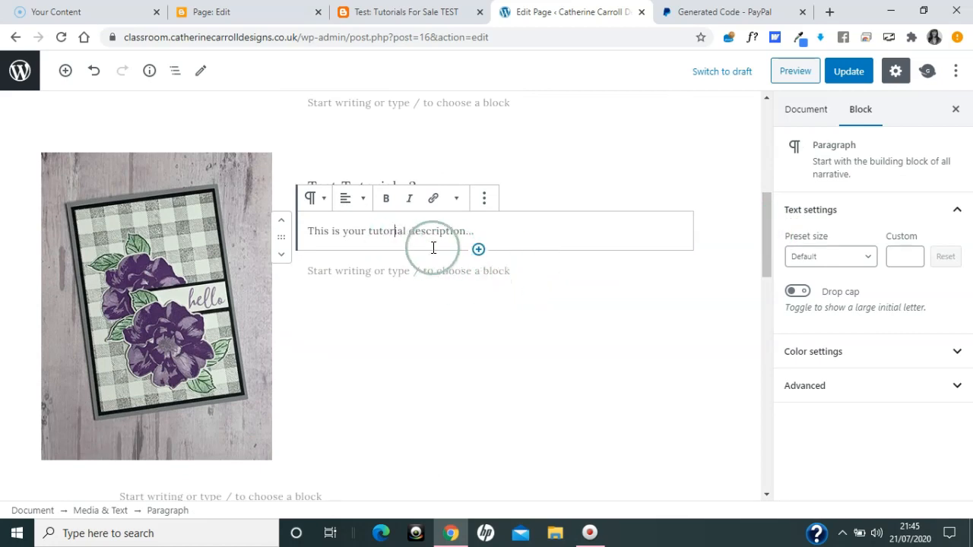
left_click(500, 231)
left_click(478, 251)
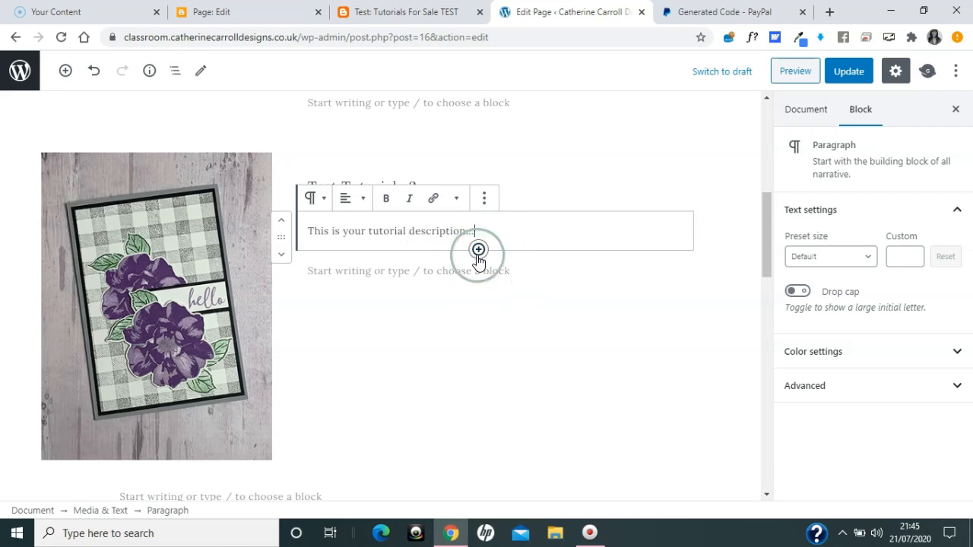
left_click(395, 373)
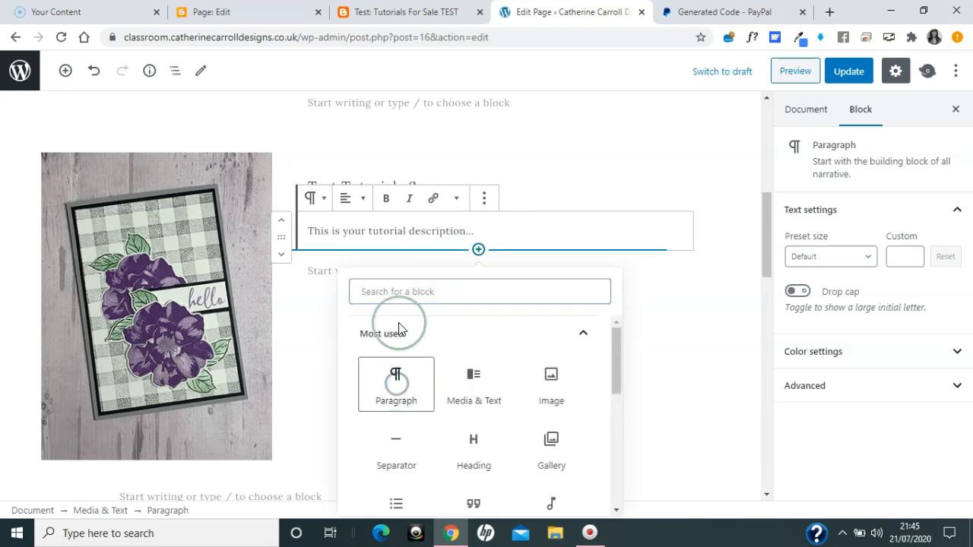
left_click(342, 282)
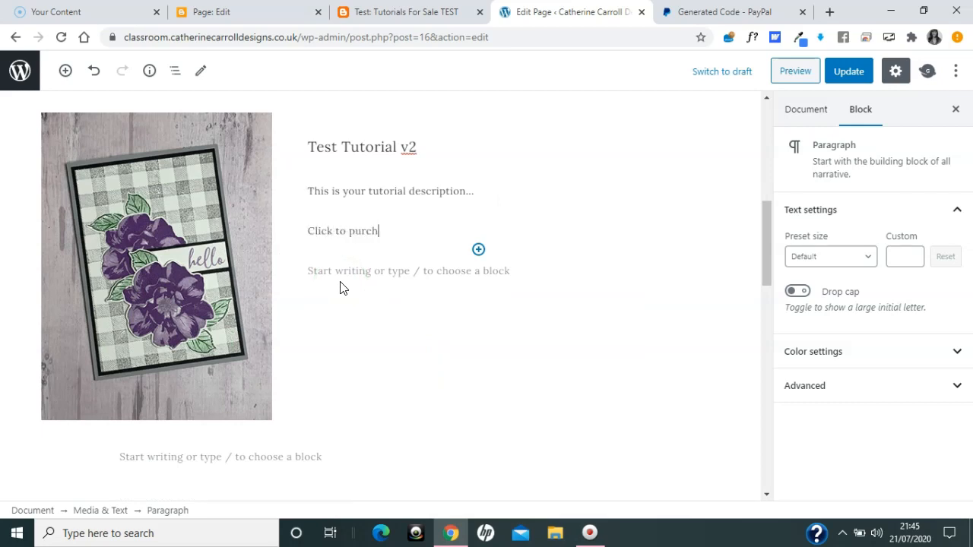
Start a link on the "Click to purchase" text and copy the email payment link from the PayPal generated code page.
left_click(390, 228)
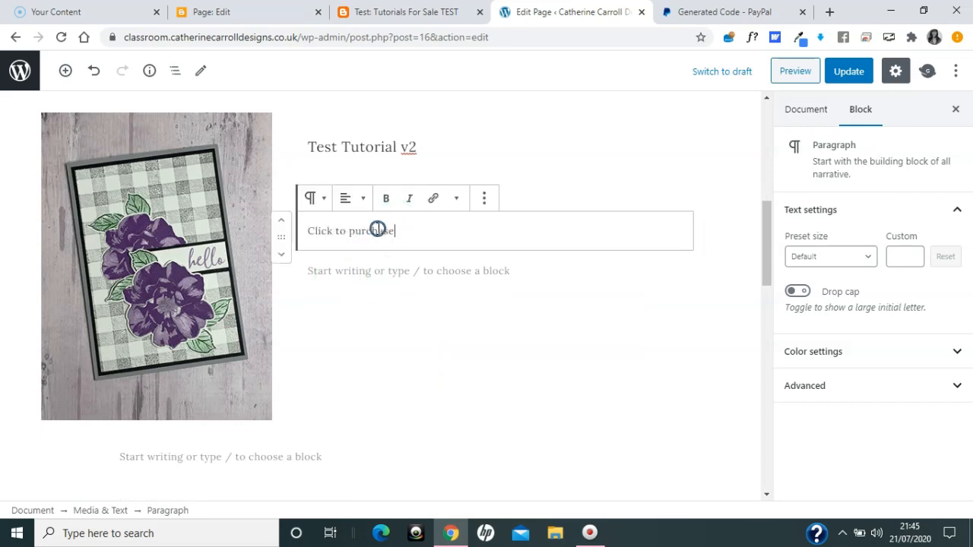
triple_click(389, 228)
left_click(434, 199)
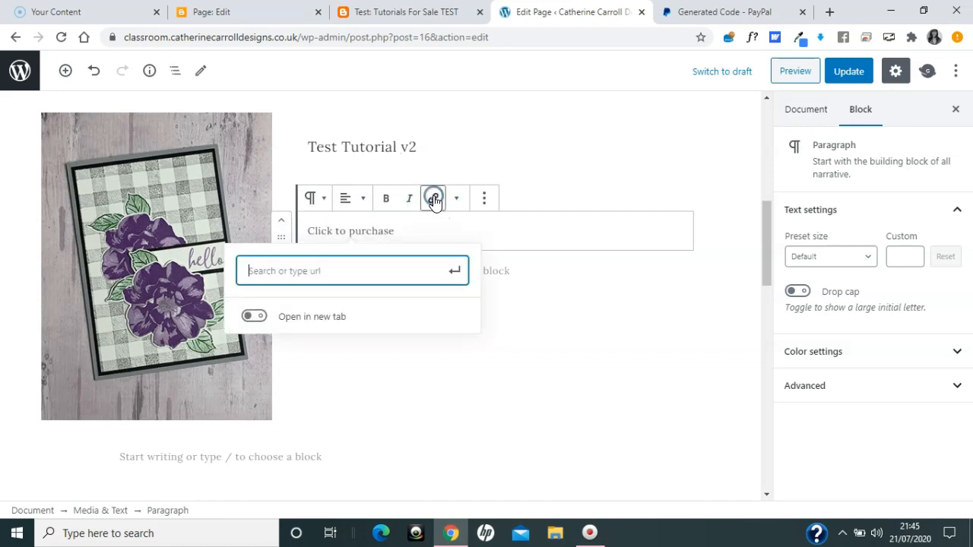
left_click(707, 11)
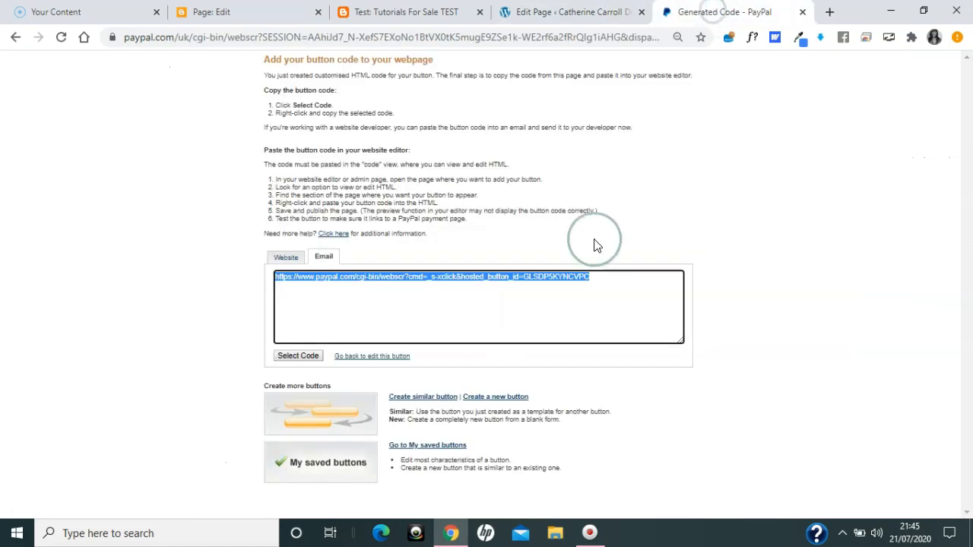
left_click_drag(601, 278, 274, 279)
right_click(309, 277)
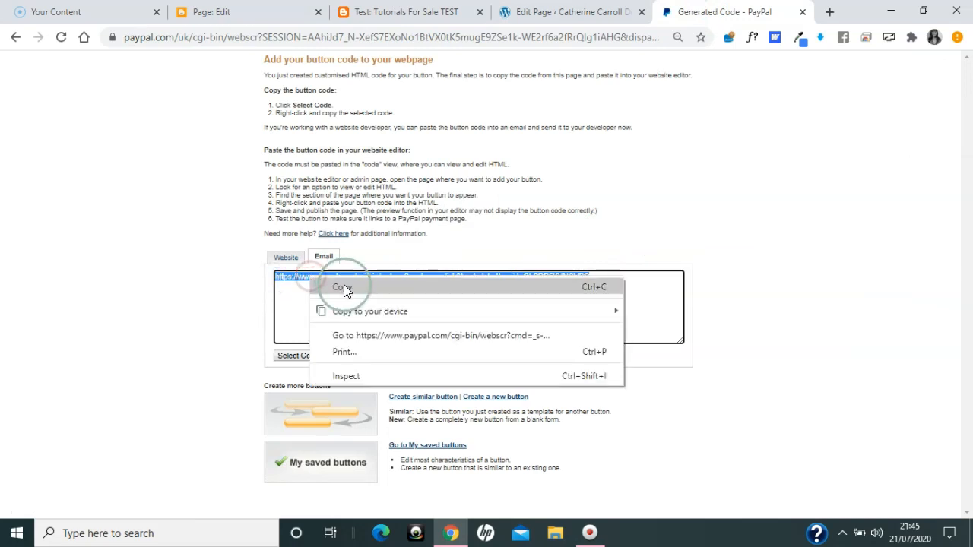
left_click(342, 284)
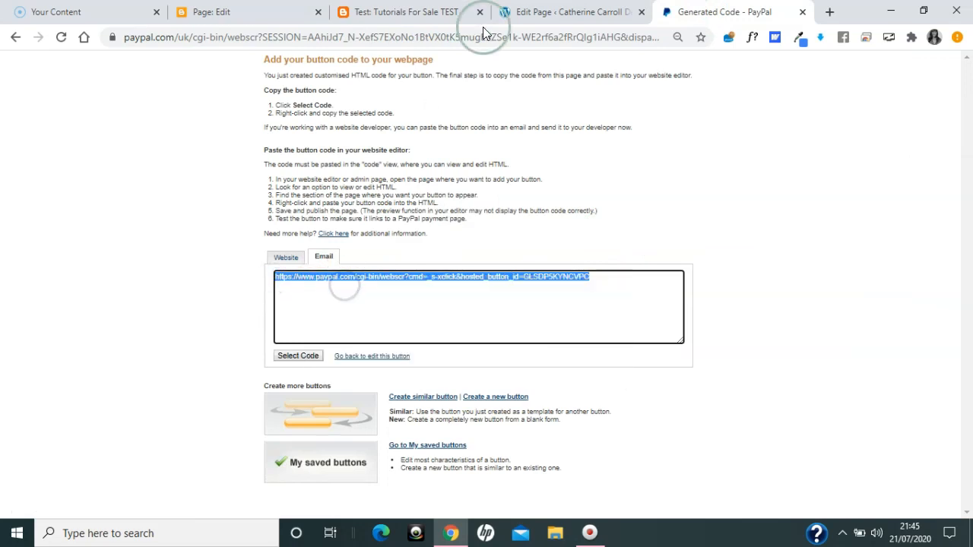
Back in the WordPress editor, link "Click to purchase" to the copied PayPal address and set it to open in a new tab.
left_click(538, 12)
left_click(342, 268)
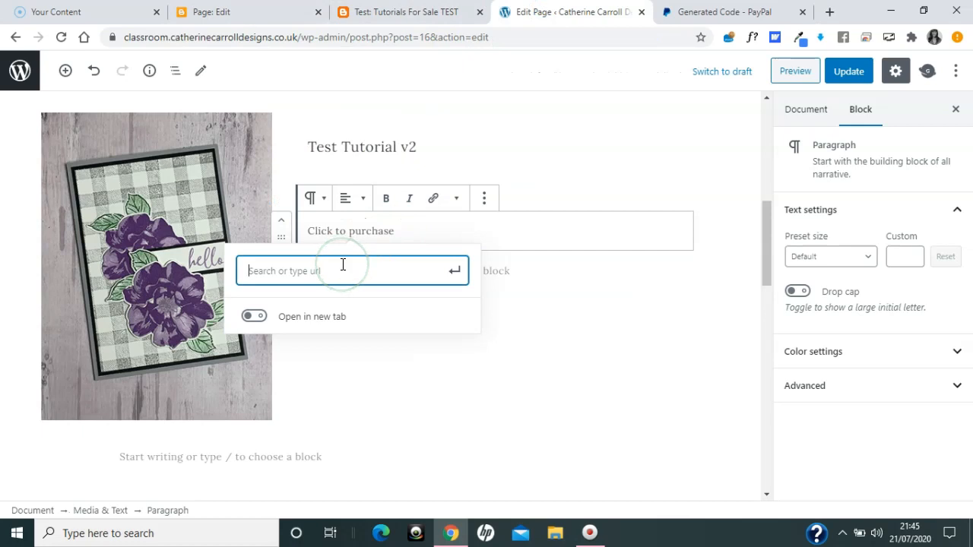
key("ctrl+v")
left_click(242, 368)
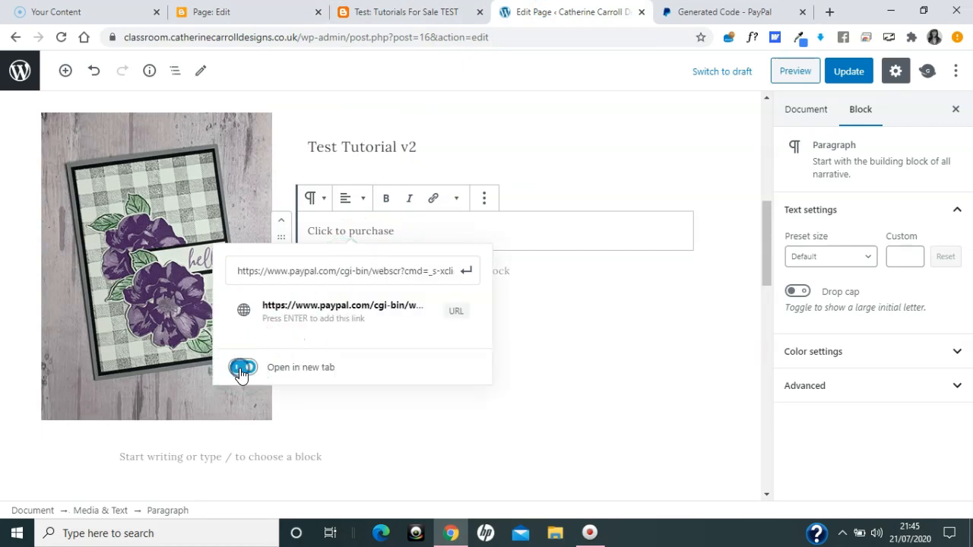
left_click(466, 272)
left_click(473, 236)
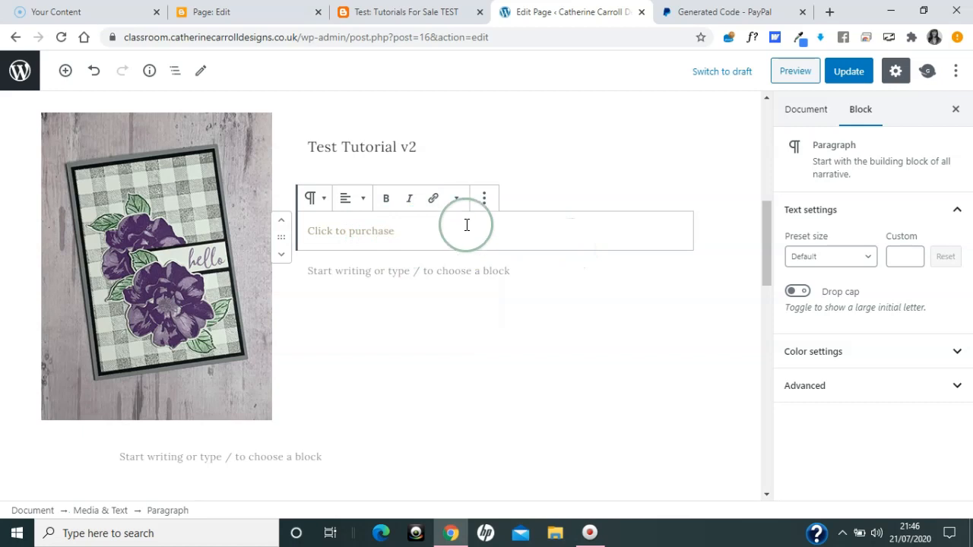
Update the WordPress page and view the published version with both test tutorials.
left_click(850, 74)
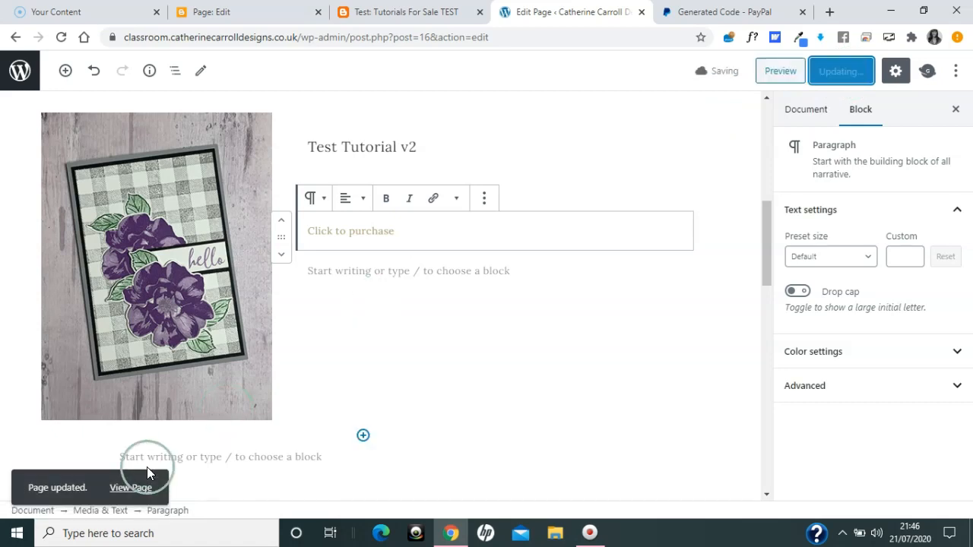
middle_click(133, 493)
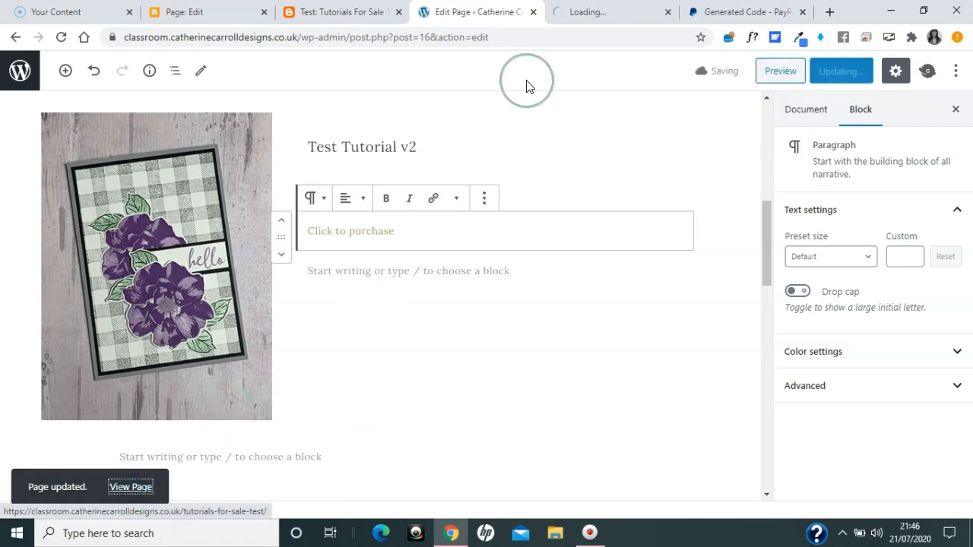
left_click(604, 12)
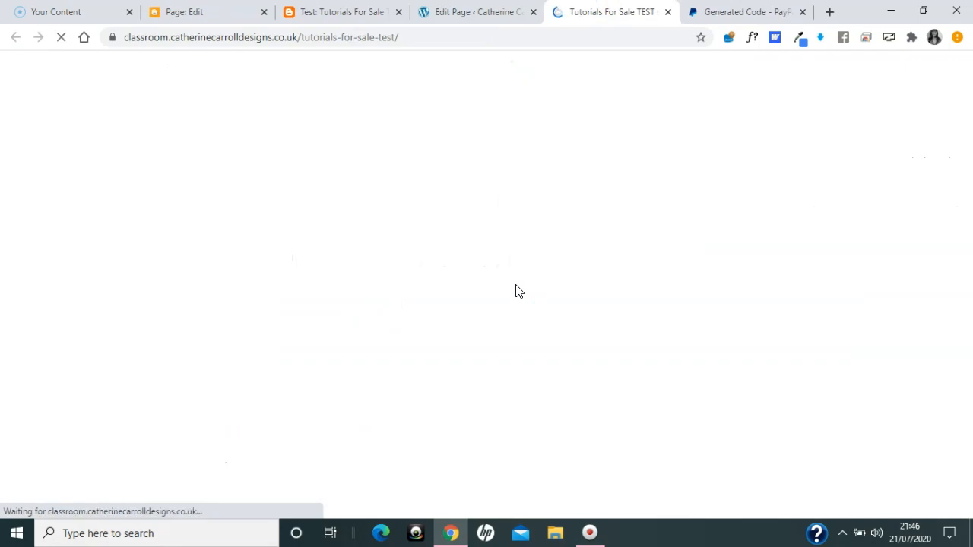
scroll(515, 291, "down", 4)
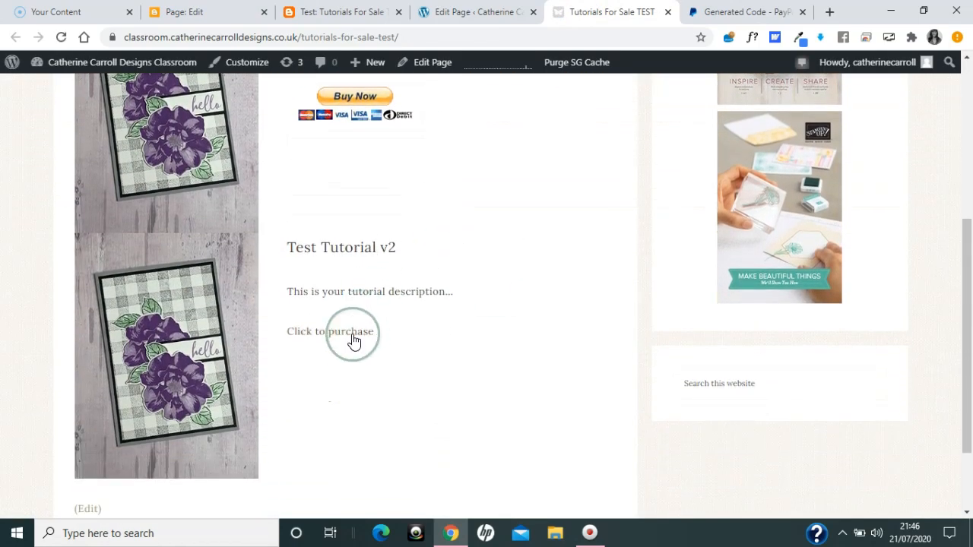
scroll(504, 147, "up", 2)
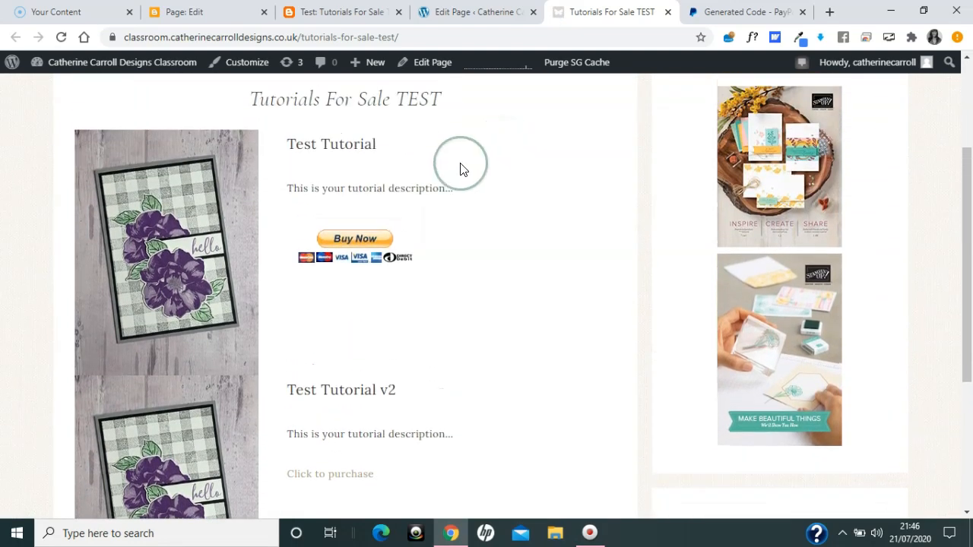
Test the Buy Now button of the first tutorial through to PayPal and close the PayPal page.
left_click(372, 248)
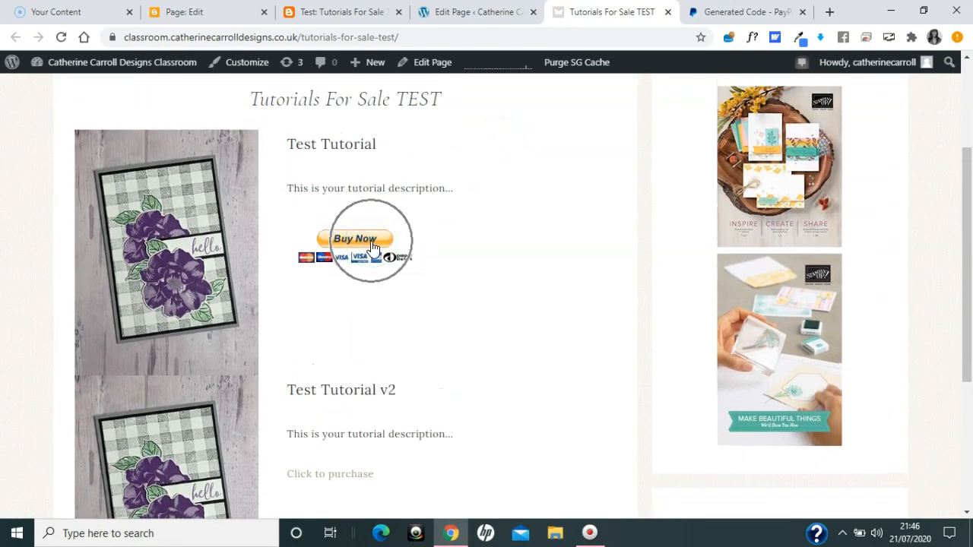
left_click(642, 9)
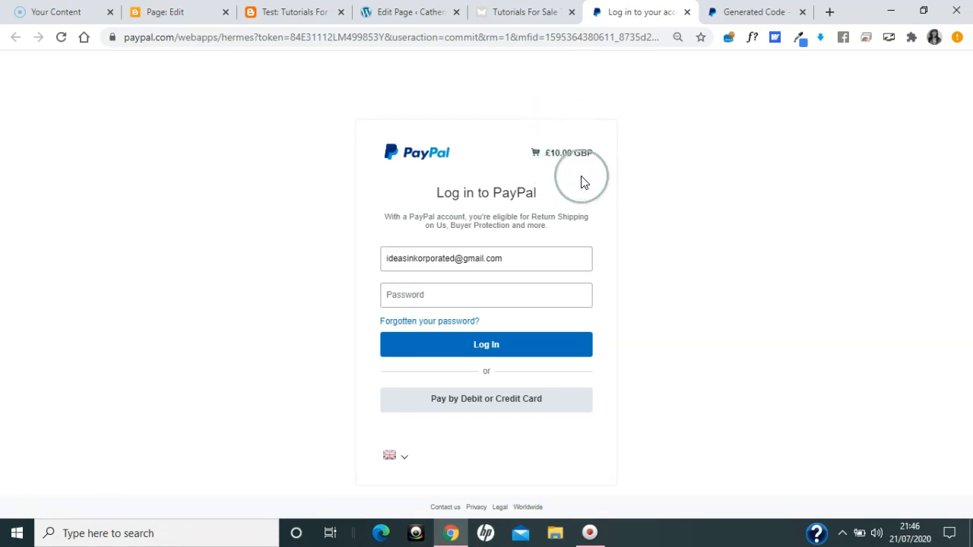
left_click(687, 12)
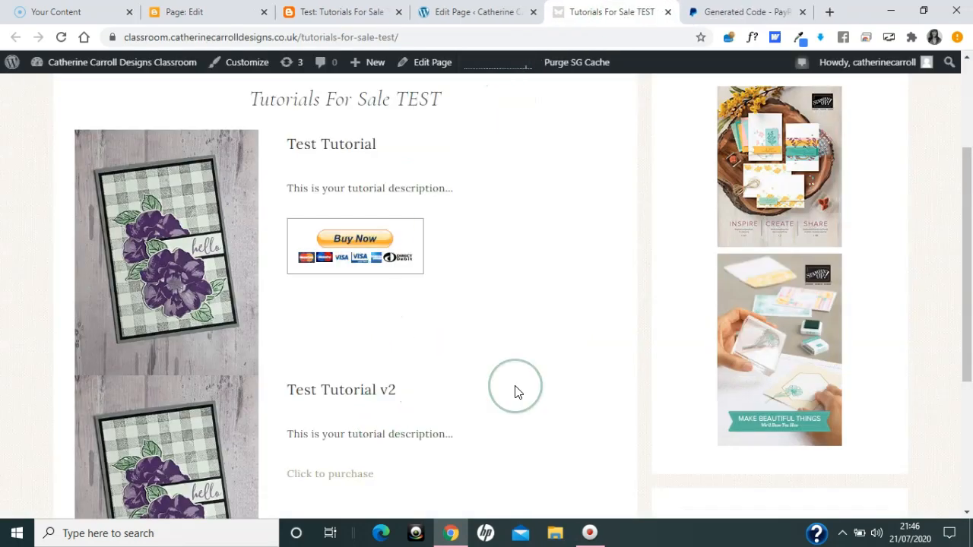
Test the "Click to purchase" link under Test Tutorial v2 and close the PayPal page it opens.
scroll(514, 391, "down", 2)
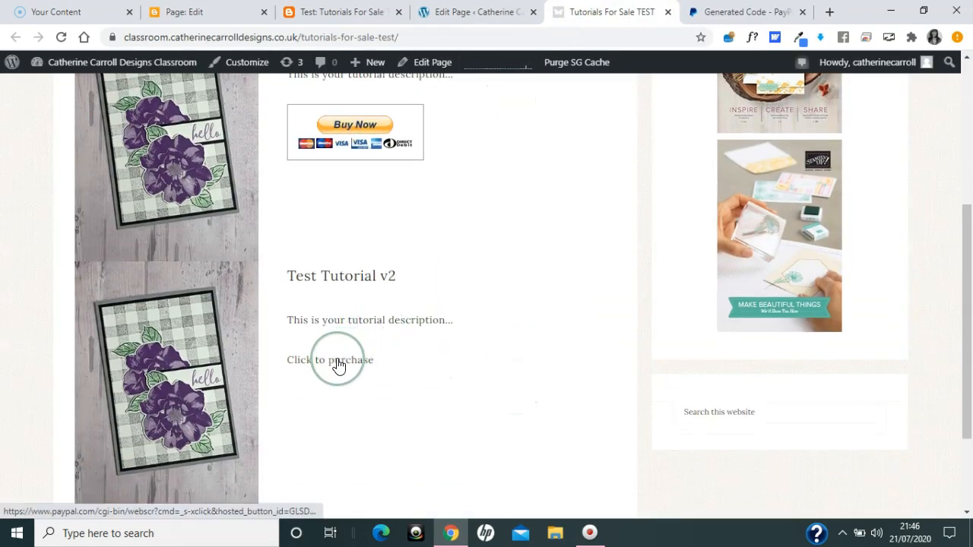
left_click(338, 364)
left_click(616, 12)
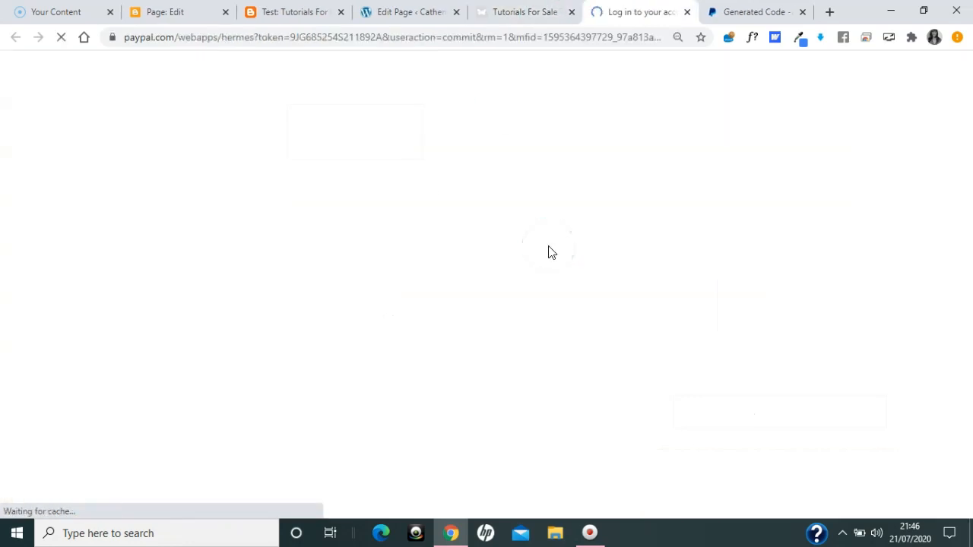
left_click(687, 12)
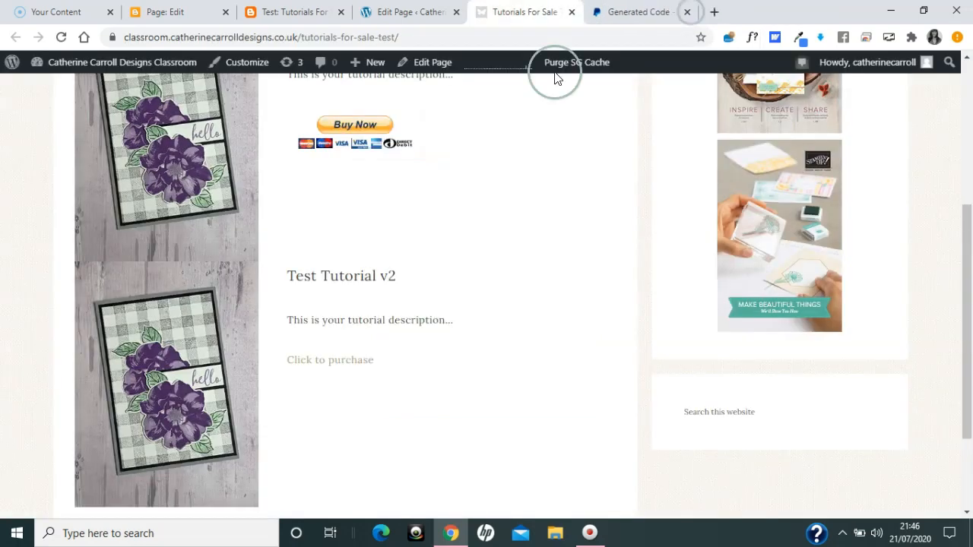
Return to the WordPress editor and copy the Buy Now button's image URL from the first tutorial's Custom HTML code.
left_click(403, 12)
left_click_drag(766, 258, 781, 210)
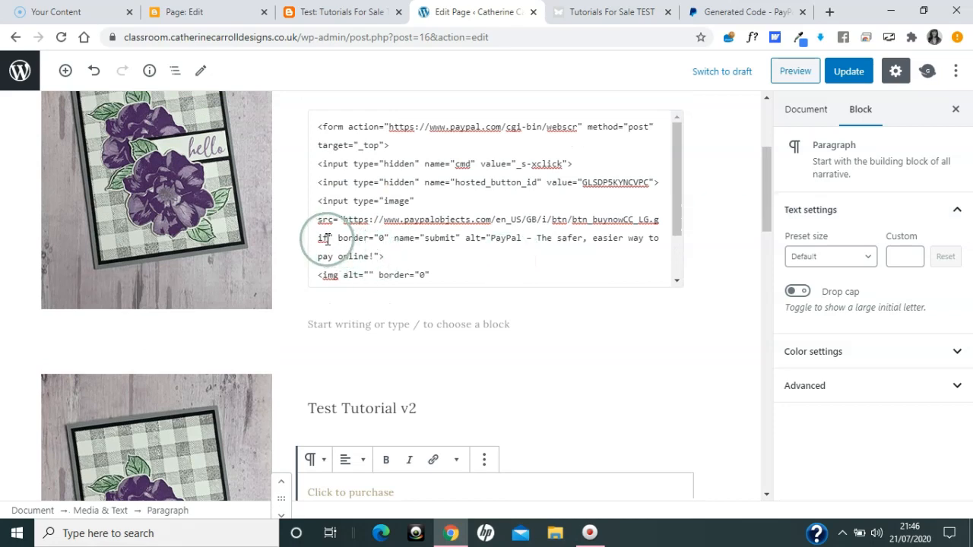
left_click(344, 218)
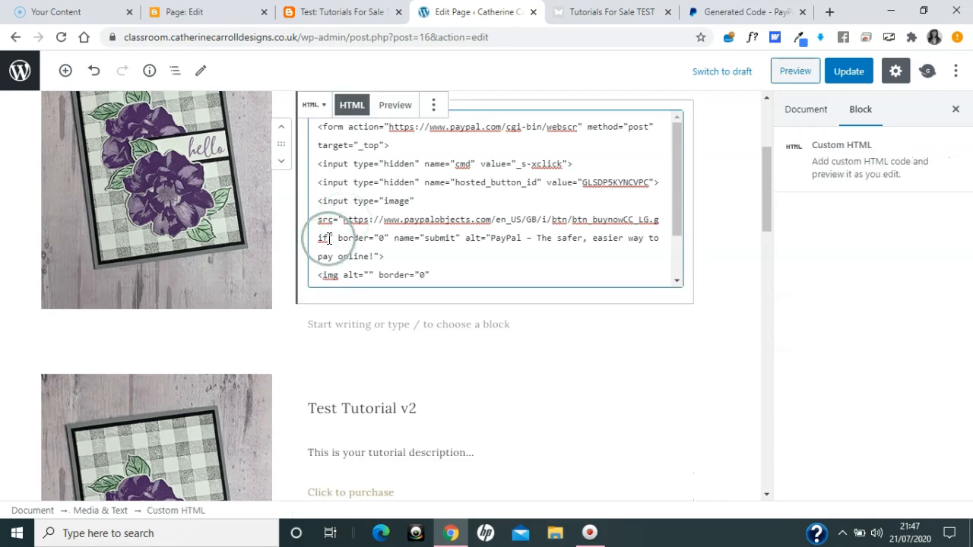
left_click(327, 238, "shift")
key("ctrl+c")
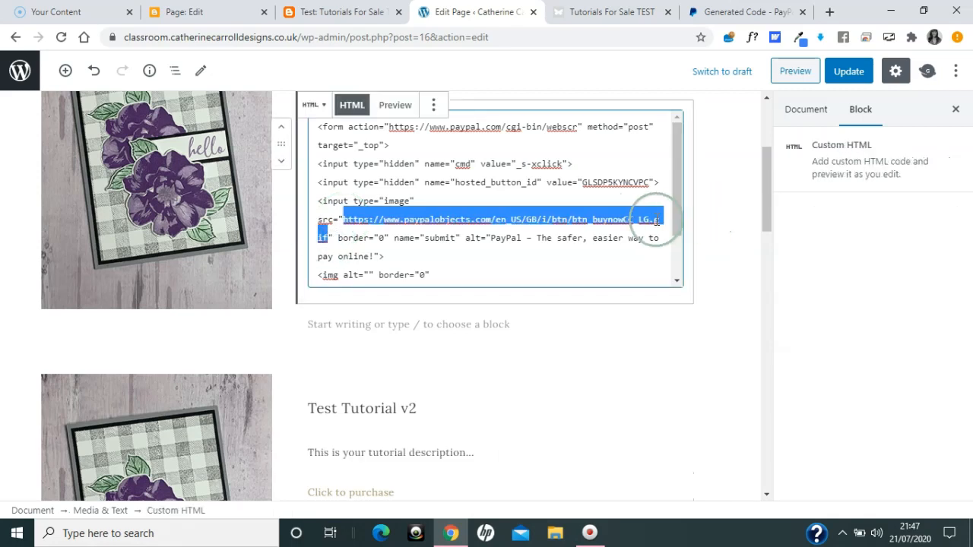
Copy the Buy Now image URL from the first tutorial's code and insert it as an image from URL below "Click to purchase" in Test Tutorial v2.
right_click(439, 219)
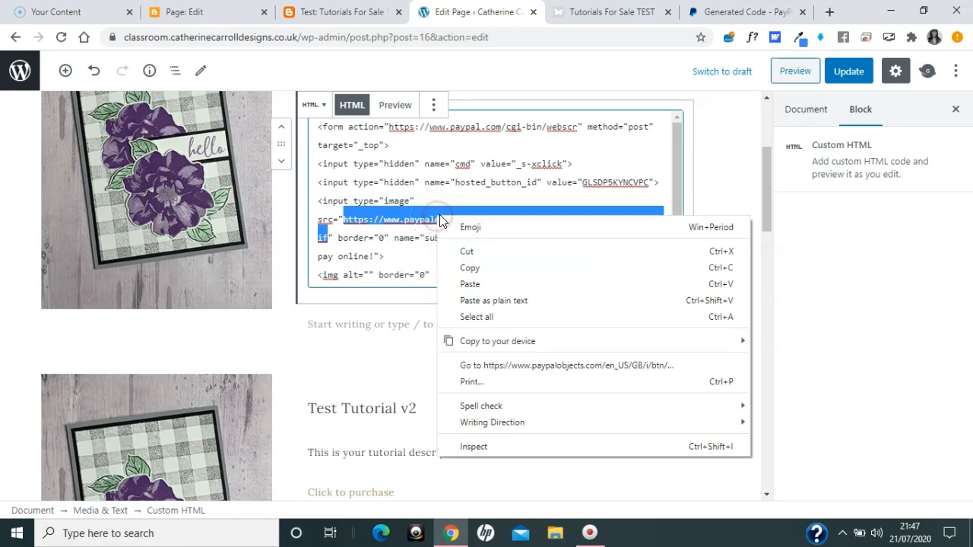
left_click(470, 267)
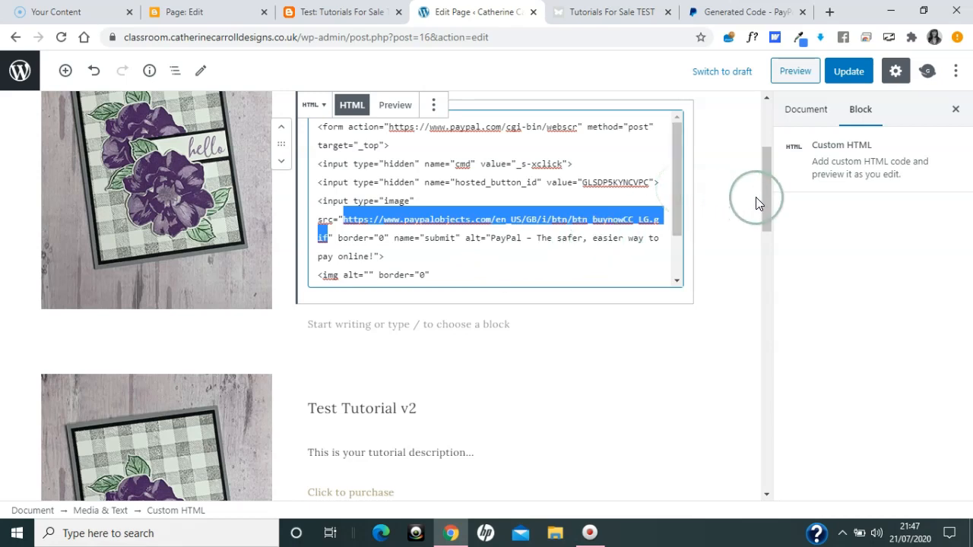
left_click_drag(764, 197, 770, 262)
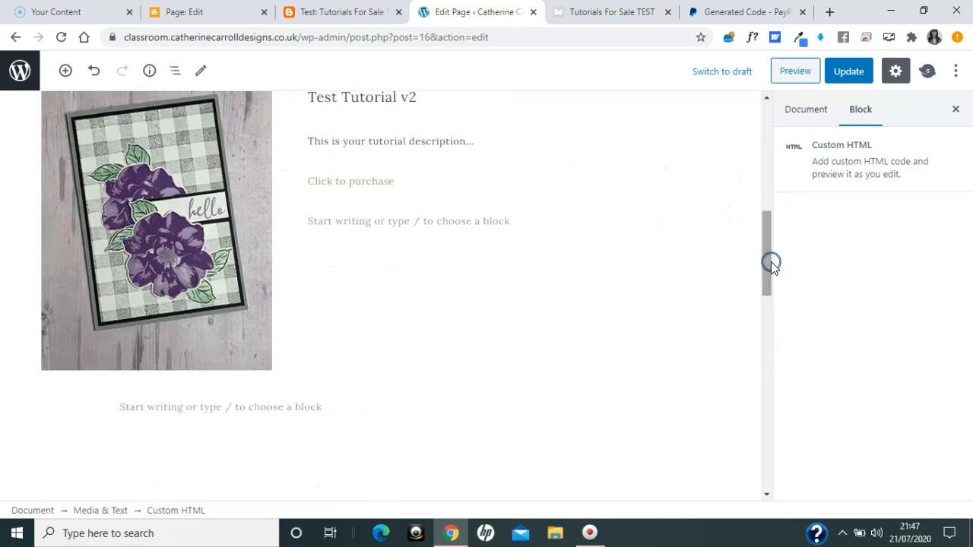
left_click(441, 224)
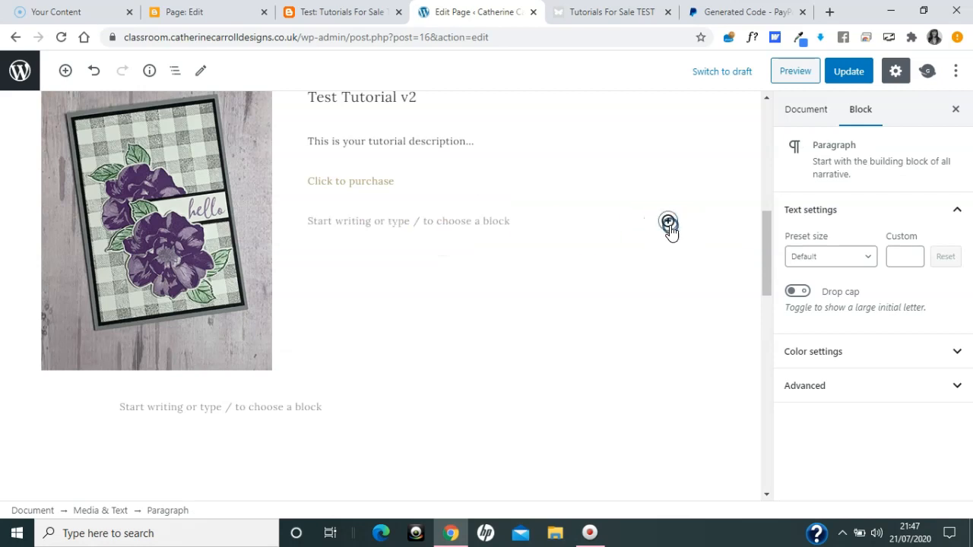
left_click(668, 223)
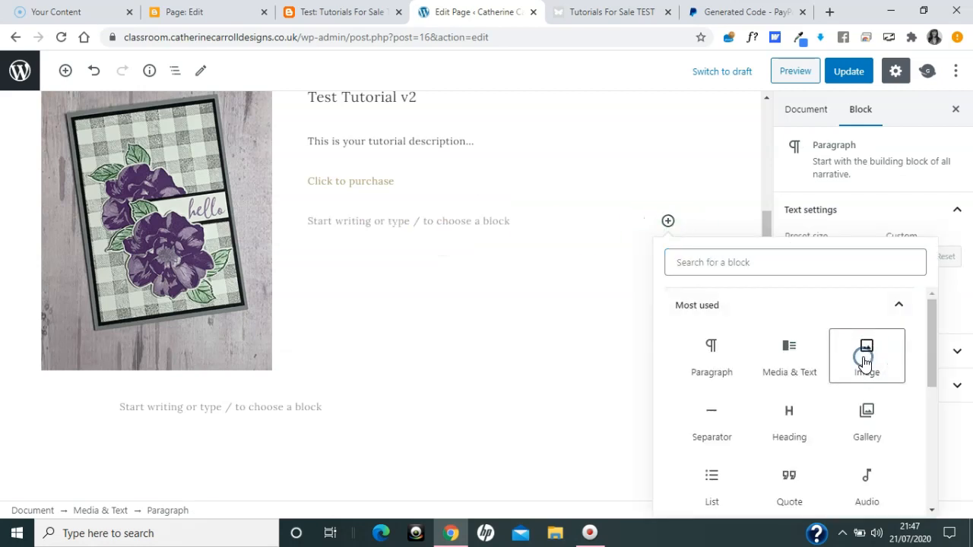
left_click(866, 359)
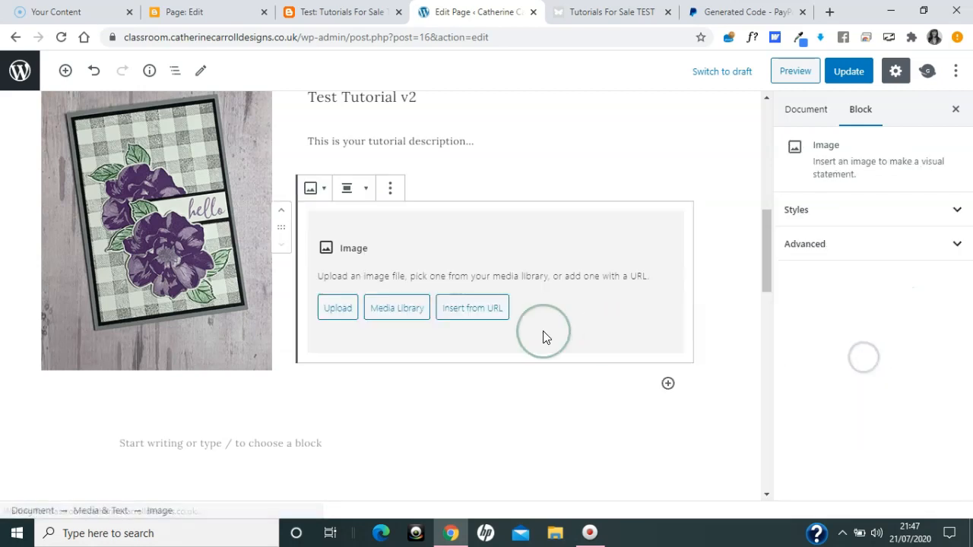
left_click(482, 317)
left_click(451, 345)
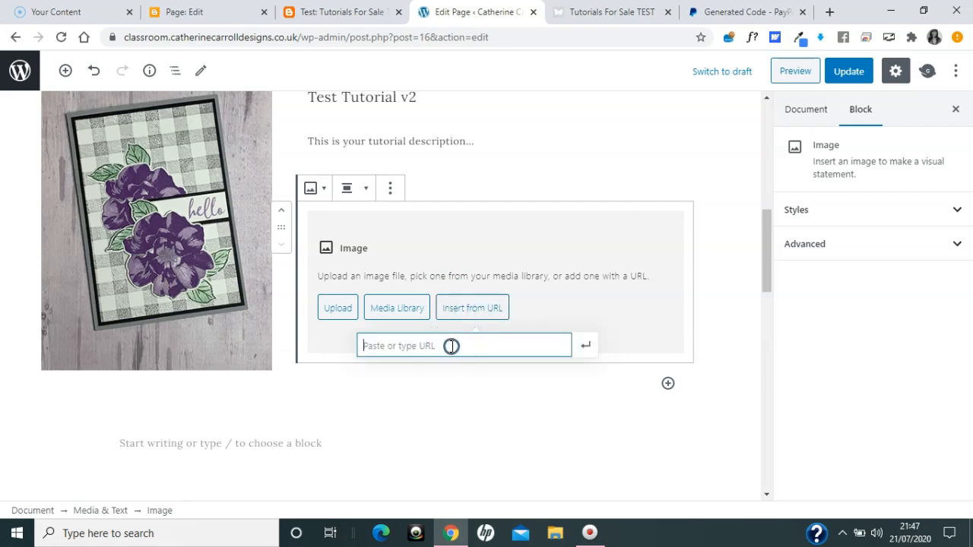
key("ctrl+v")
left_click(586, 347)
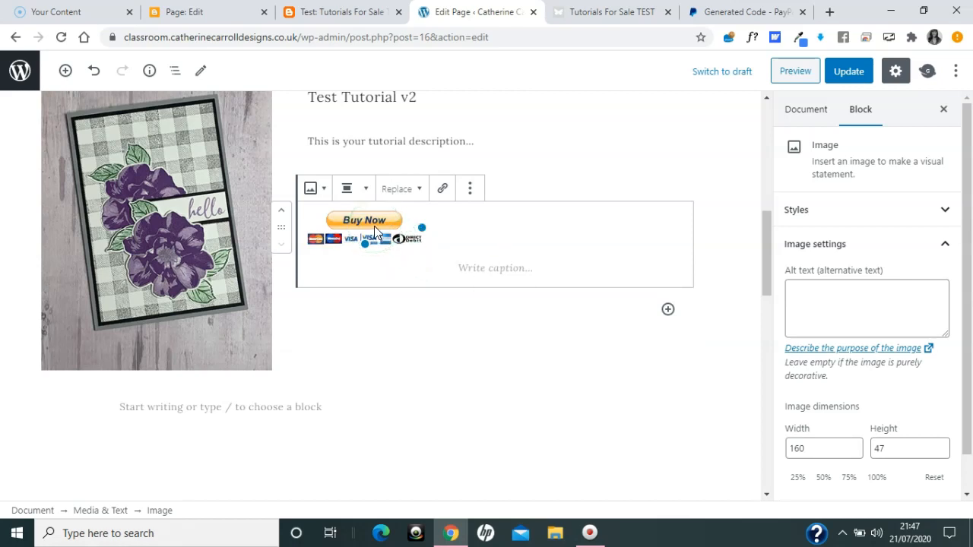
Link the Buy Now image to the payment URL copied from PayPal's generated email code, and set it to open in a new tab.
left_click(444, 189)
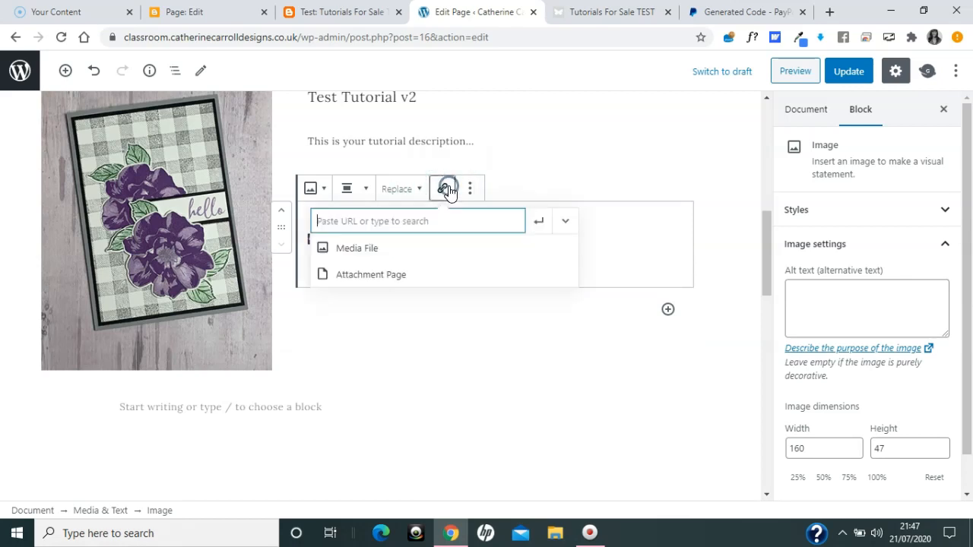
left_click(748, 12)
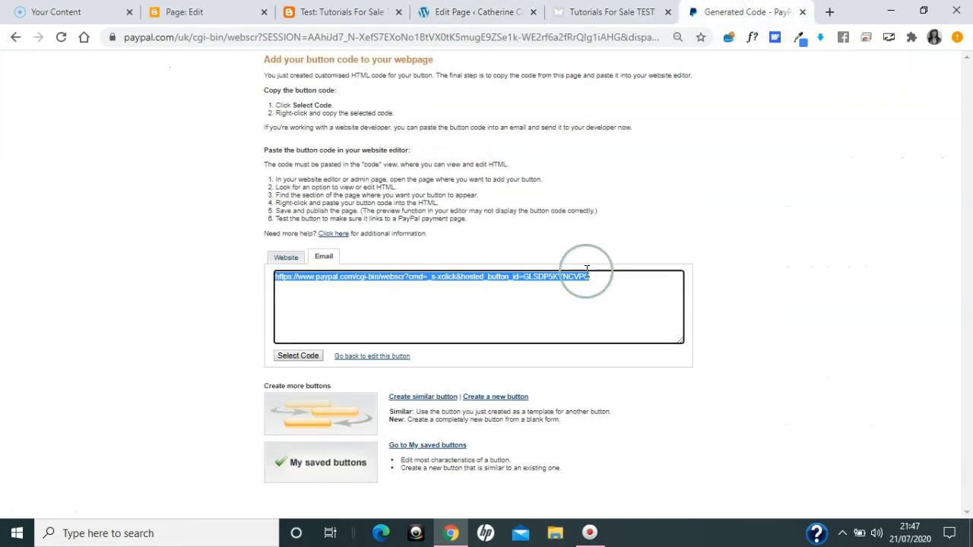
right_click(536, 279)
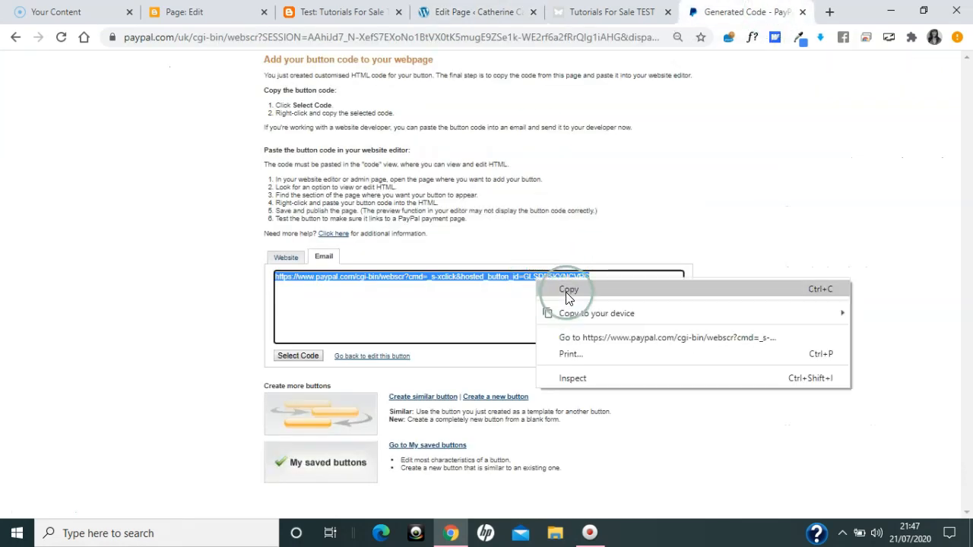
left_click(568, 292)
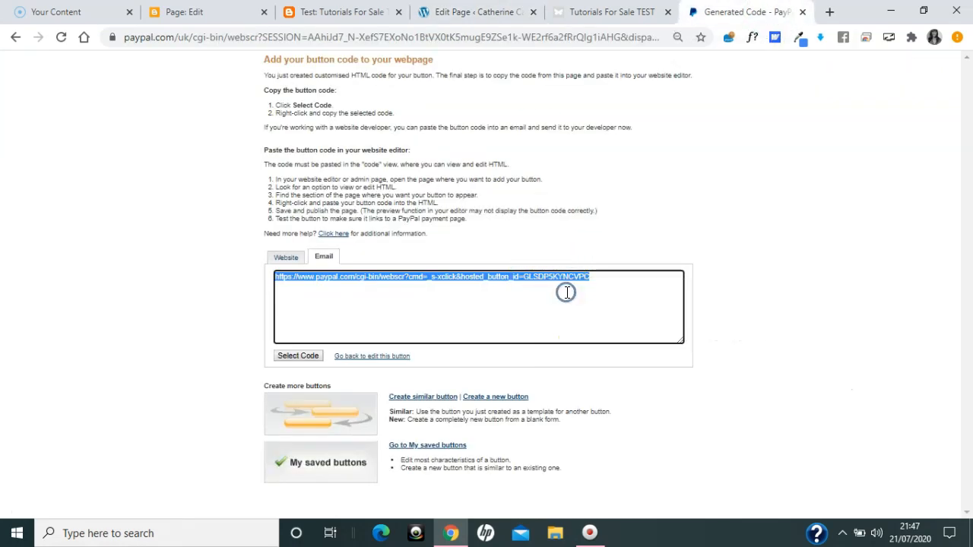
left_click(480, 12)
key("ctrl+v")
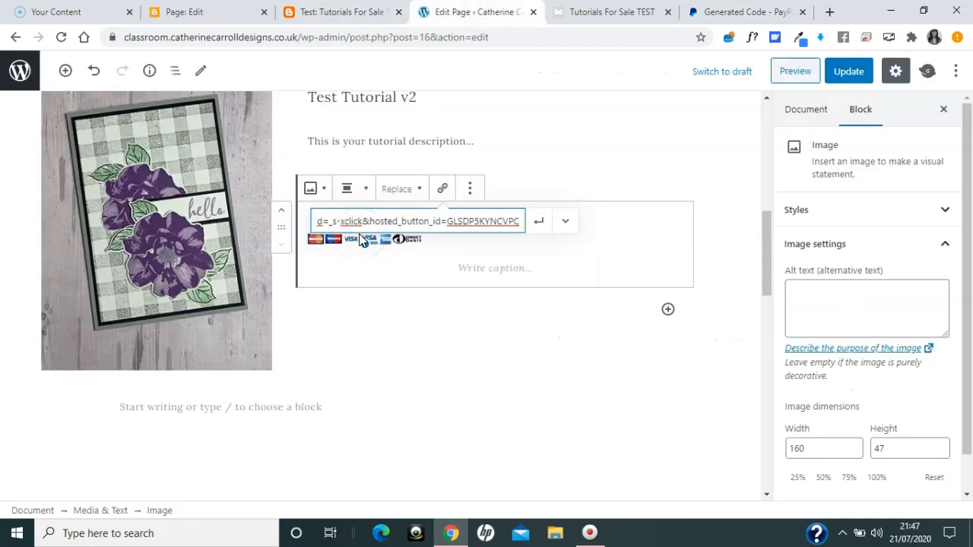
left_click(565, 222)
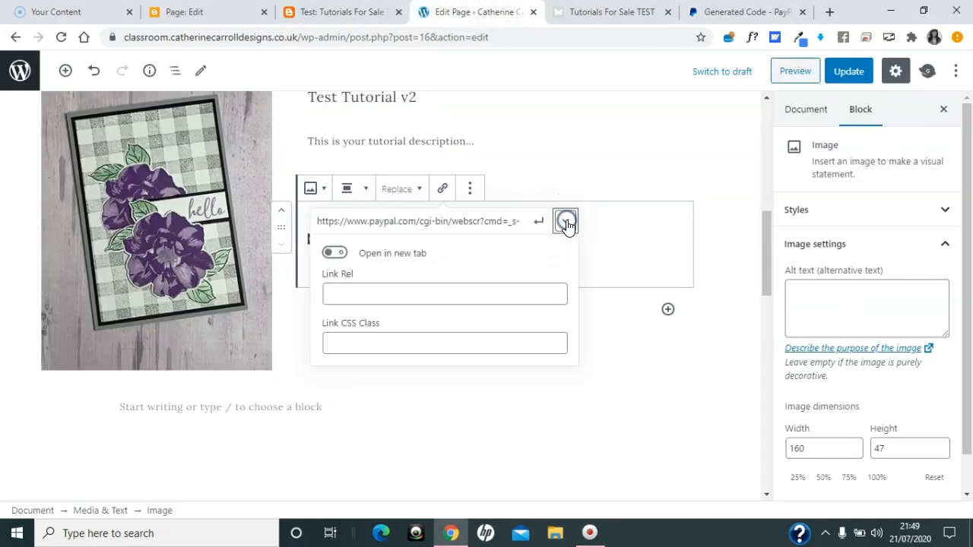
left_click(336, 254)
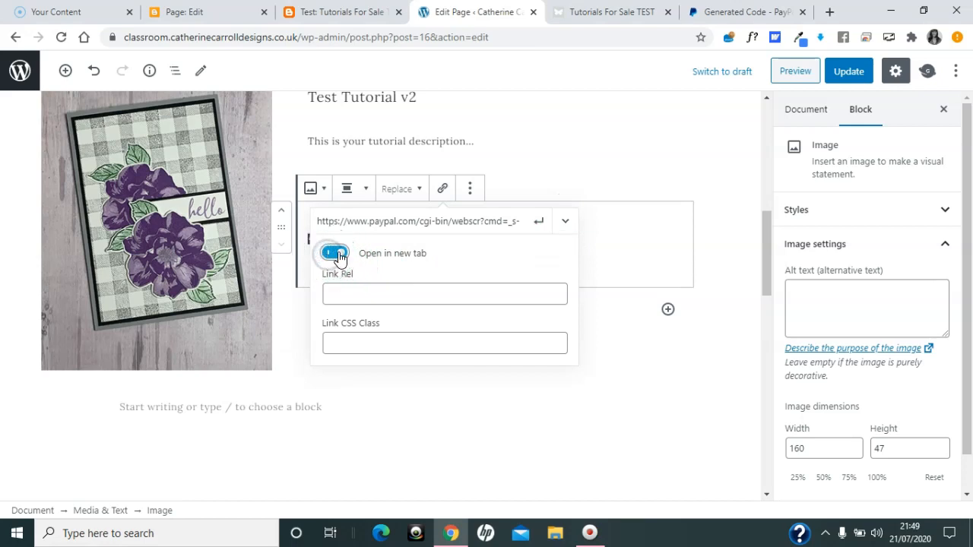
left_click(538, 221)
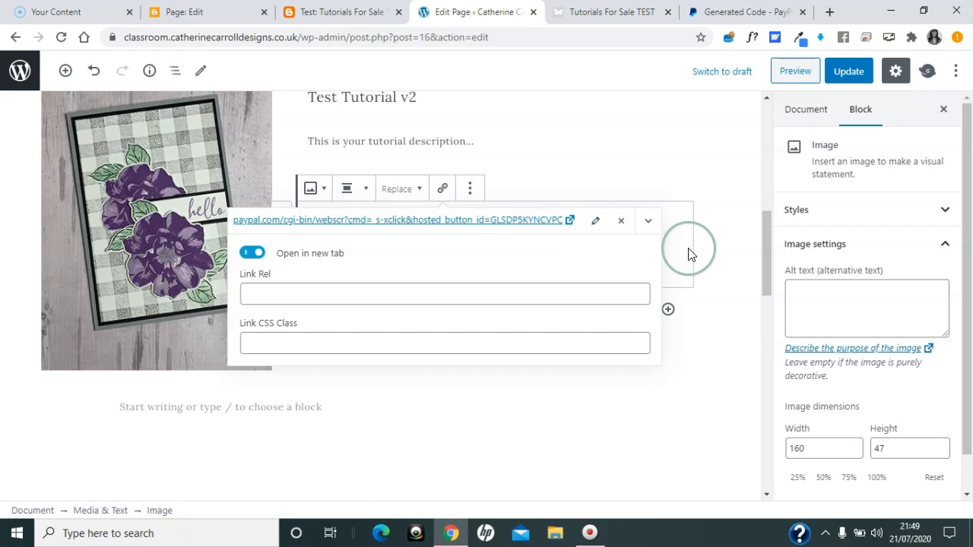
left_click(713, 267)
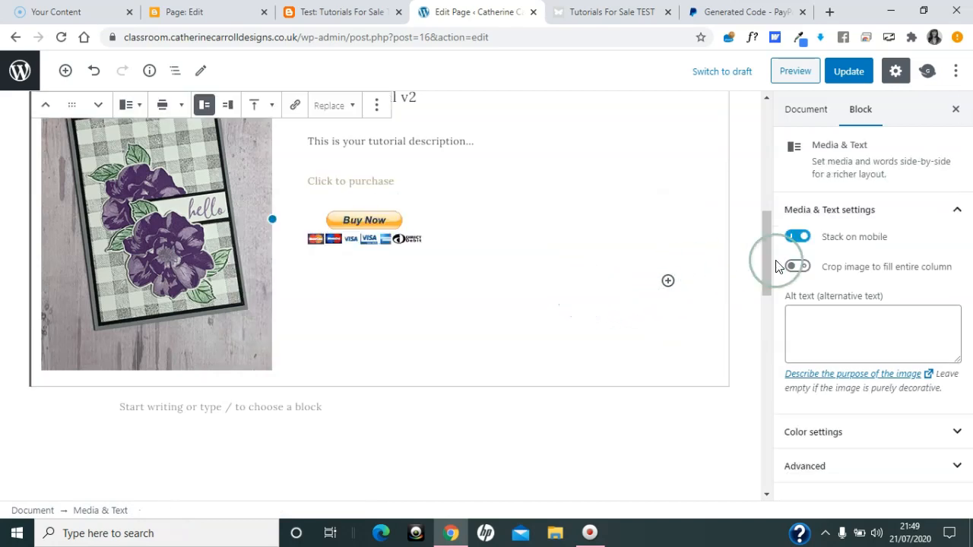
Update the WordPress page and reload its published version to view the Buy Now image under Test Tutorial v2.
left_click(848, 71)
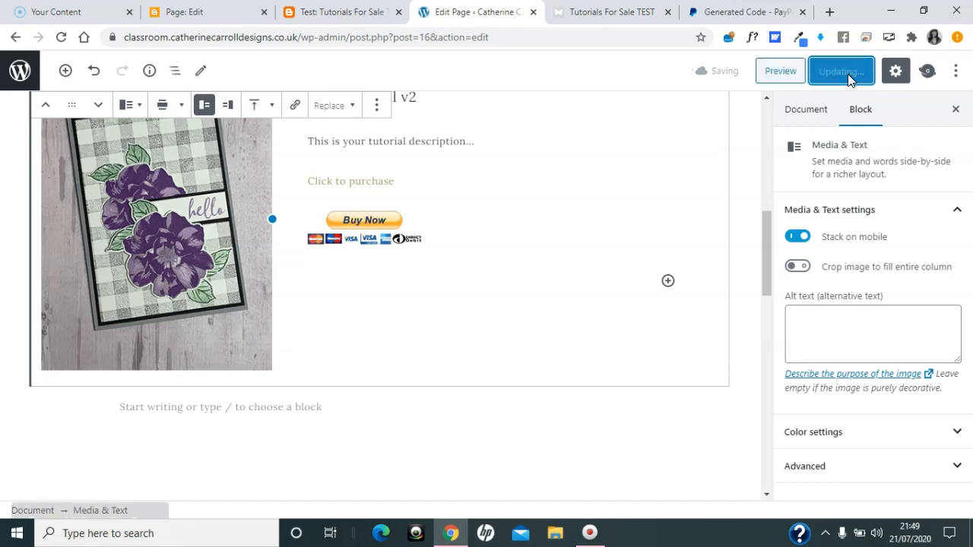
left_click(608, 14)
left_click(604, 28)
key("Return")
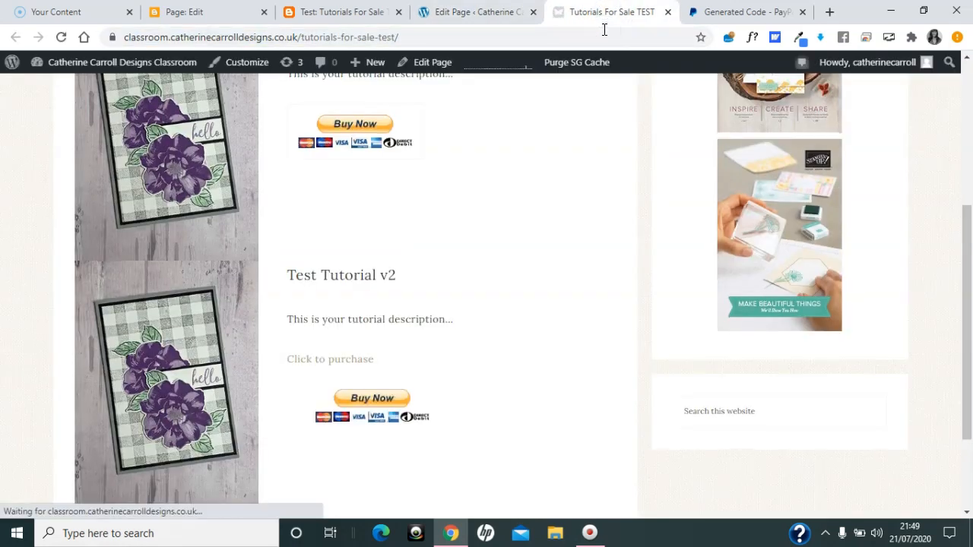
Test the Buy Now image and "Click to purchase" link under Test Tutorial v2, and close the PayPal page.
left_click(385, 399)
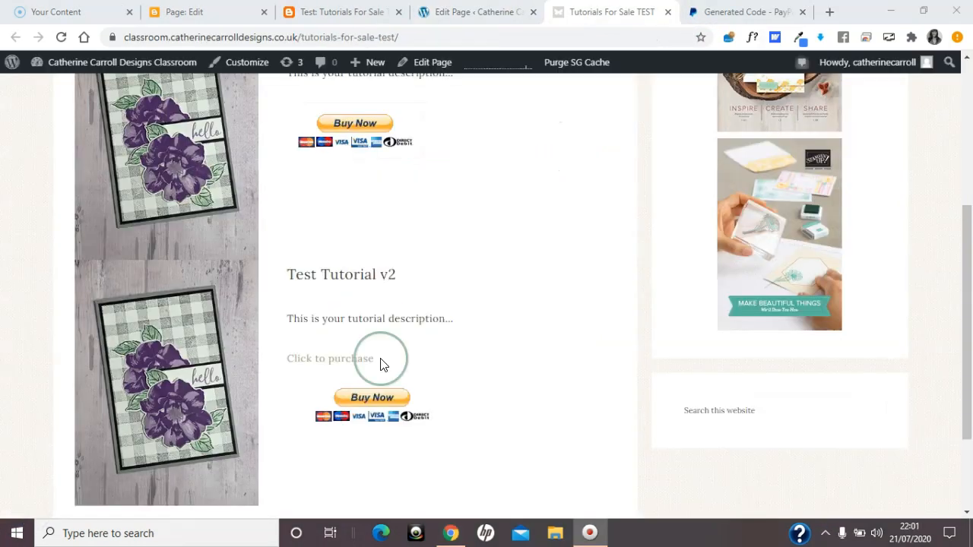
left_click(358, 363)
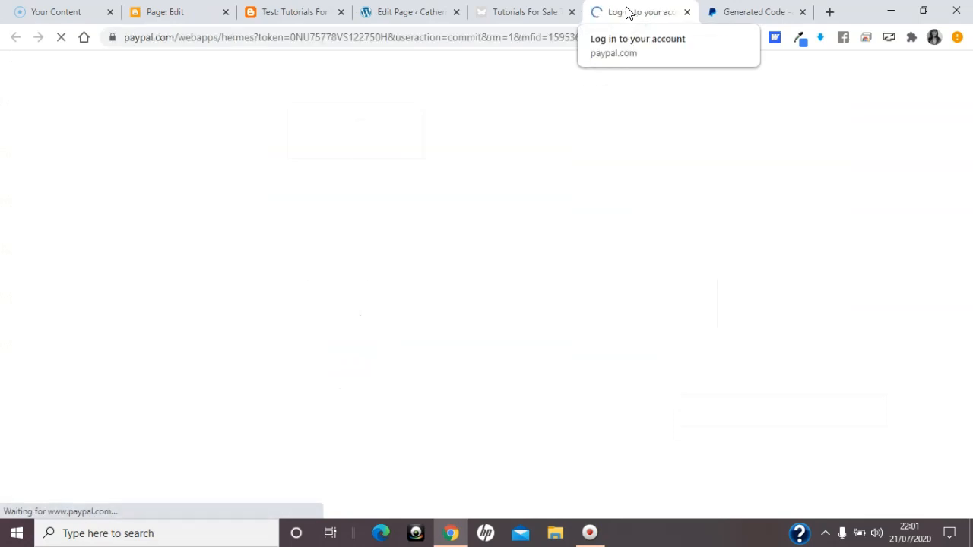
left_click(686, 12)
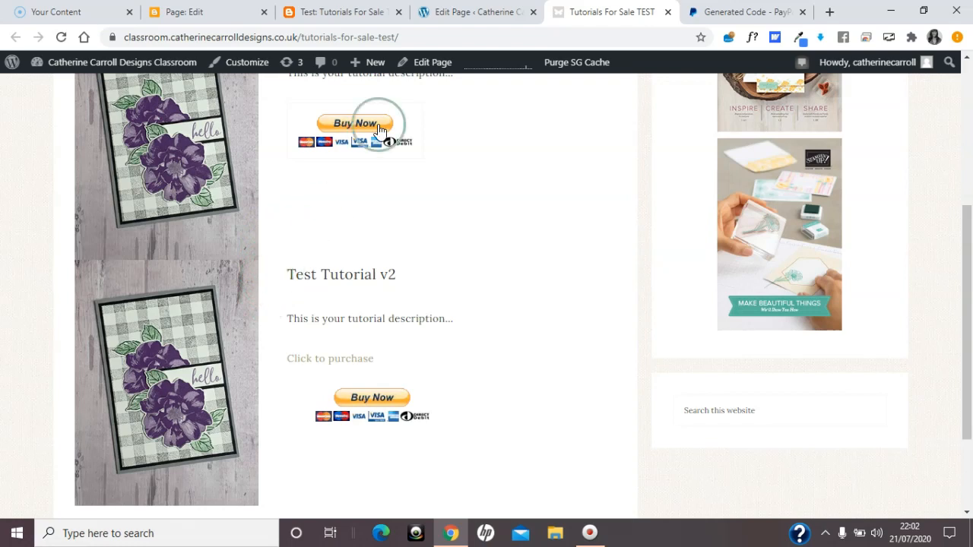
Return to the WordPress editor and insert a Separator block before the Test Tutorial v2 Media & Text block.
left_click(463, 15)
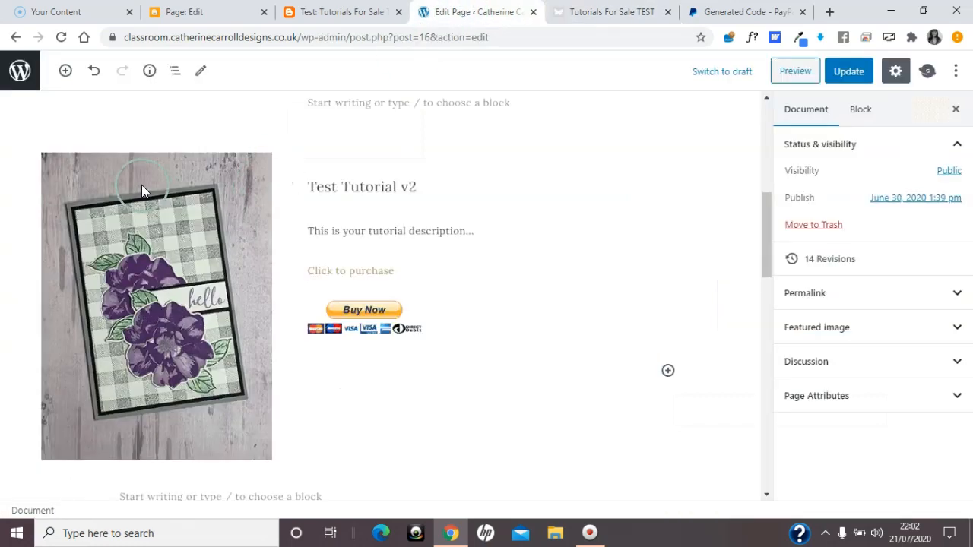
left_click(111, 182)
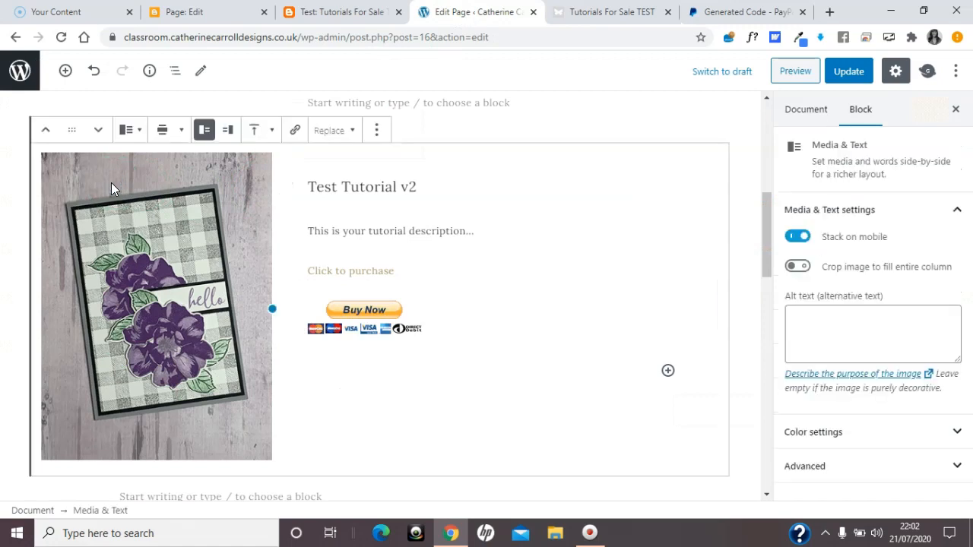
left_click(377, 131)
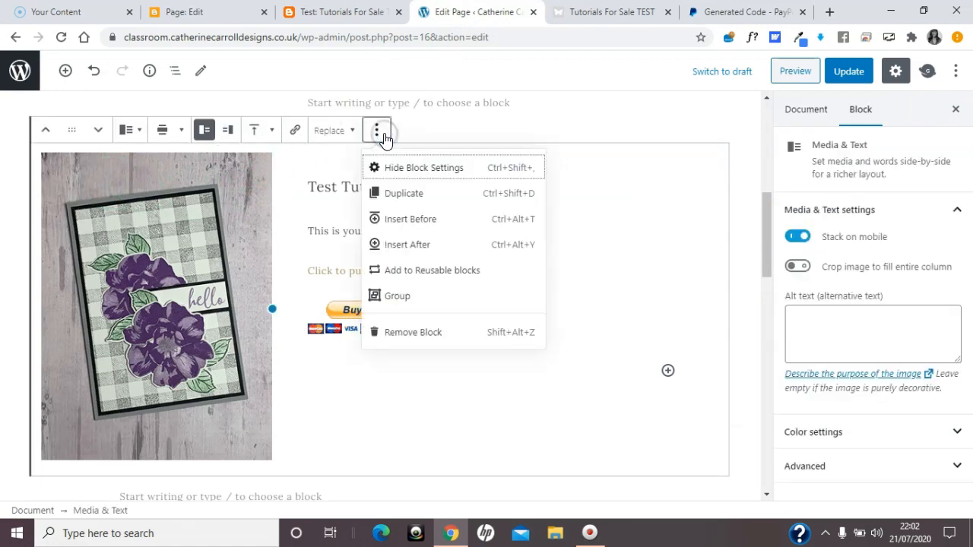
left_click(412, 219)
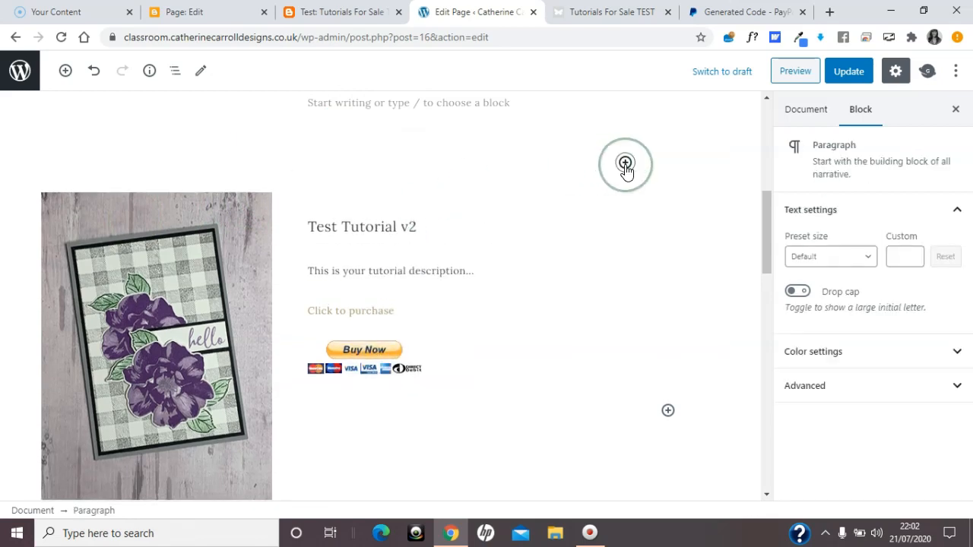
left_click(625, 163)
left_click(668, 206)
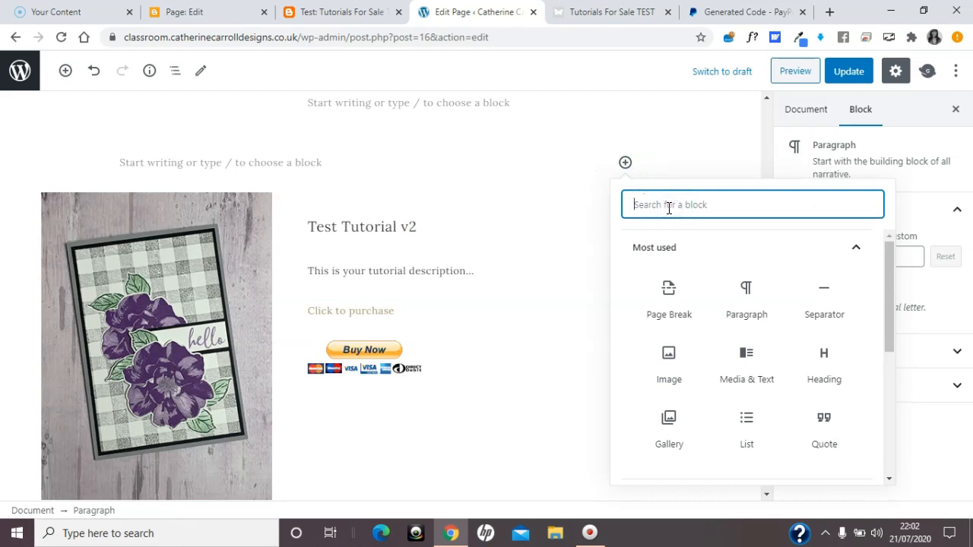
type("divid")
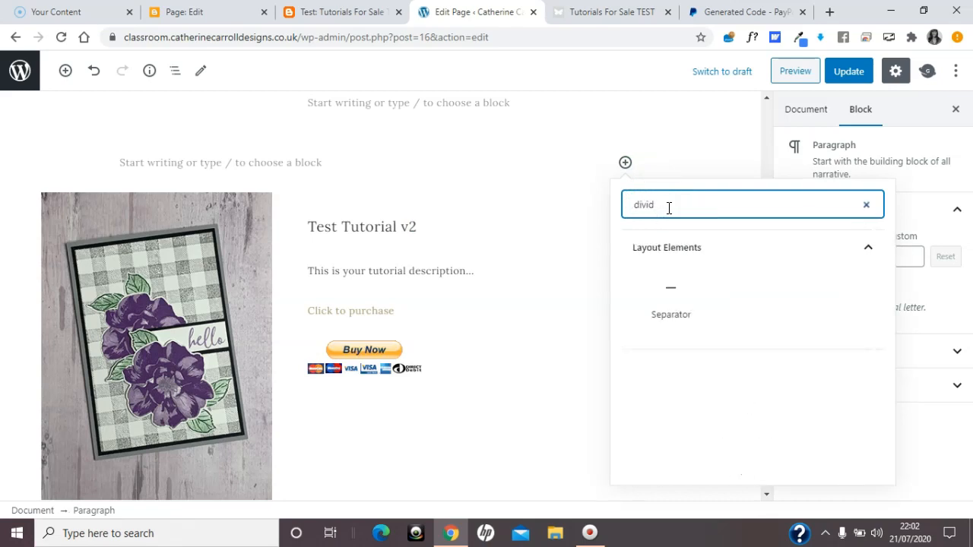
left_click(689, 301)
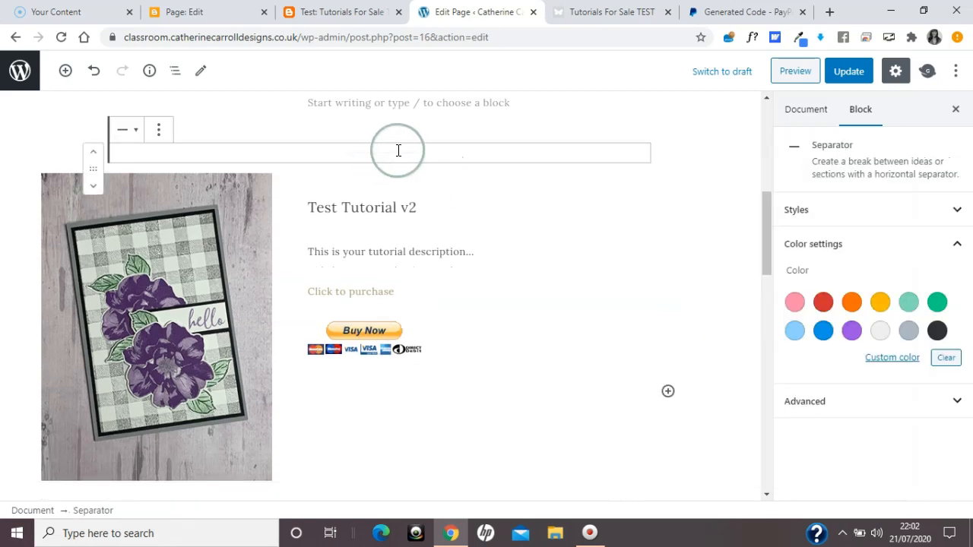
Update the page with the separator and reload the published version to check the spacing between the two tutorials.
left_click(851, 76)
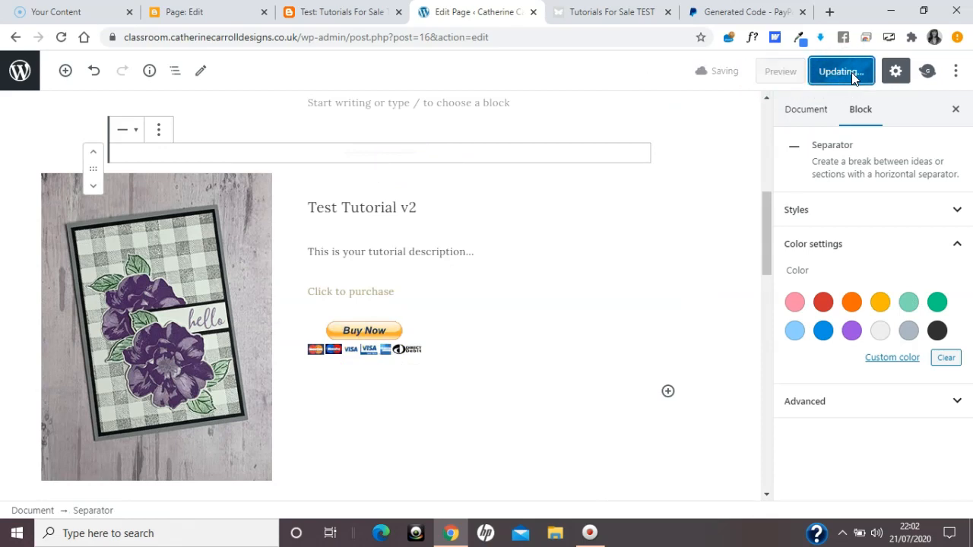
left_click(597, 11)
left_click(592, 38)
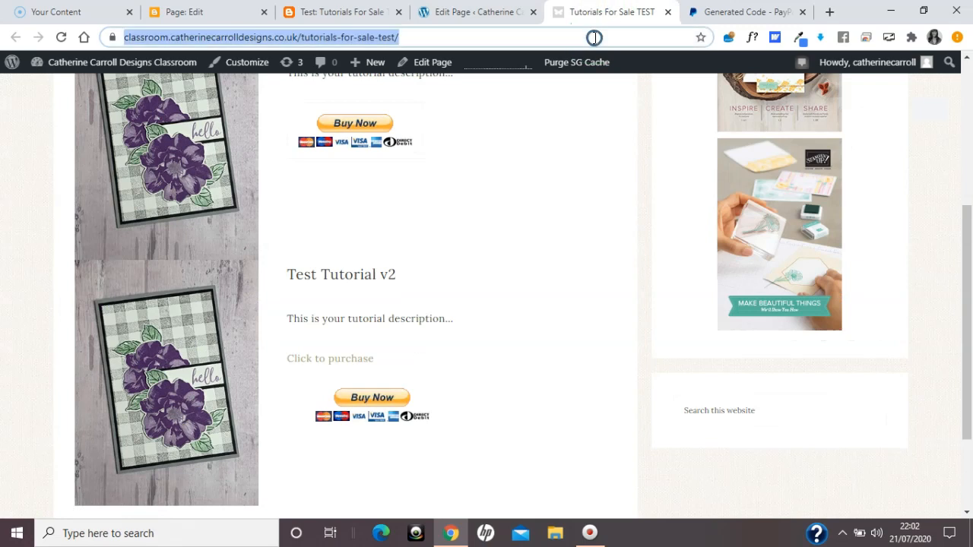
key("Return")
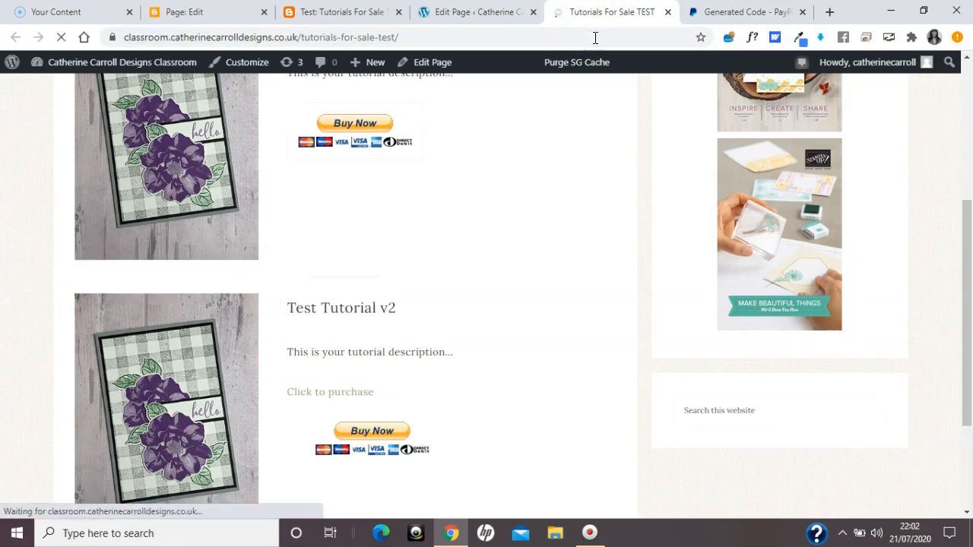